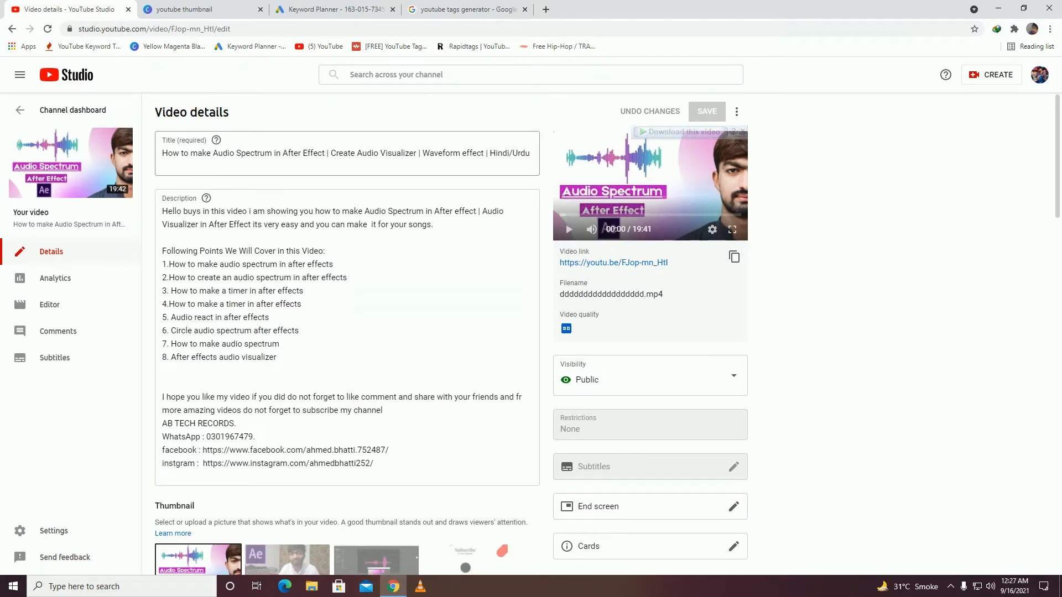
# Step: Review the video details page from the title through thumbnail, playlists, audience, tags, language and licence settings
pyautogui.moveTo(155, 113); pyautogui.dragTo(252, 113)
pyautogui.click(252, 112)
pyautogui.moveTo(161, 140); pyautogui.dragTo(390, 149)
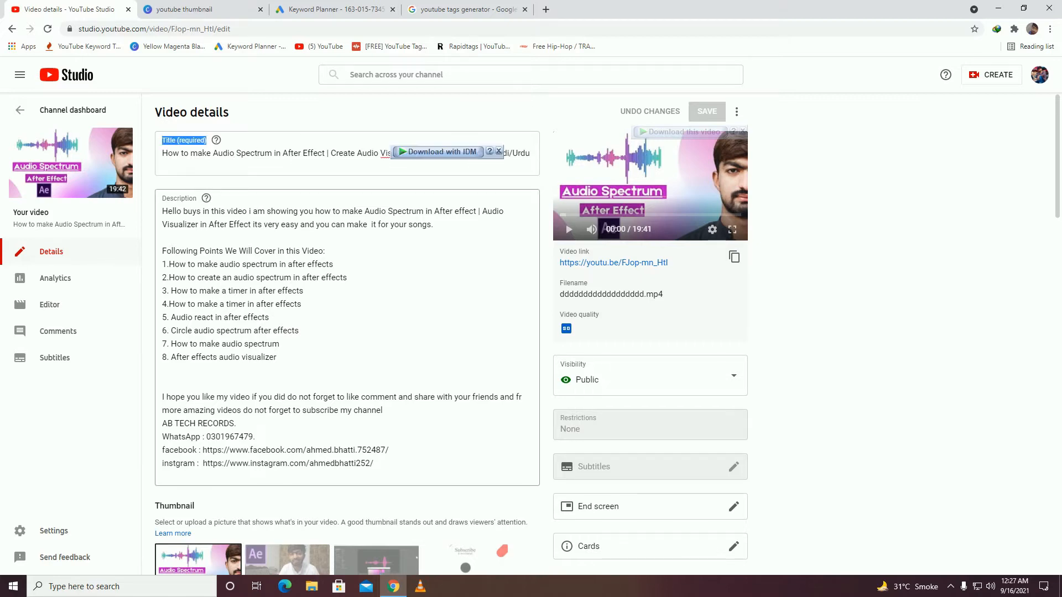
pyautogui.scroll(-3, 381, 411)
pyautogui.scroll(-3, 182, 243)
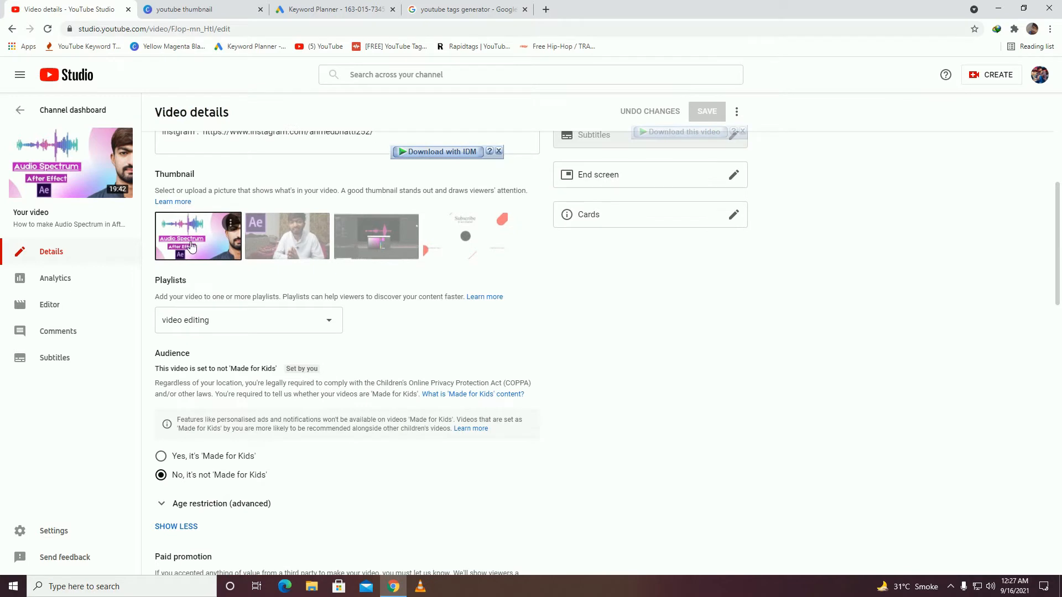
pyautogui.scroll(-15, 245, 385)
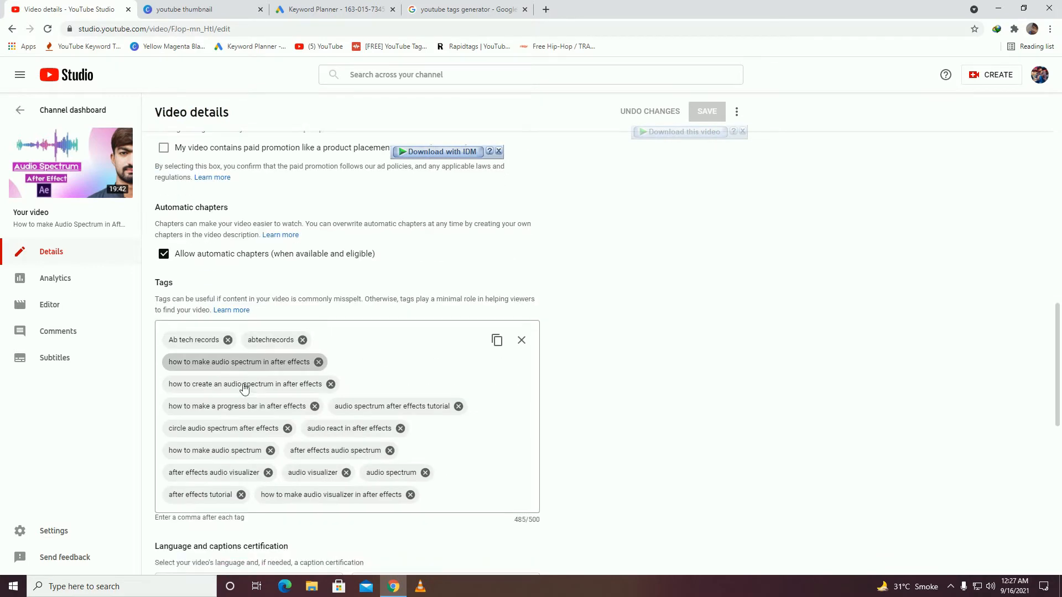
pyautogui.scroll(-6, 288, 365)
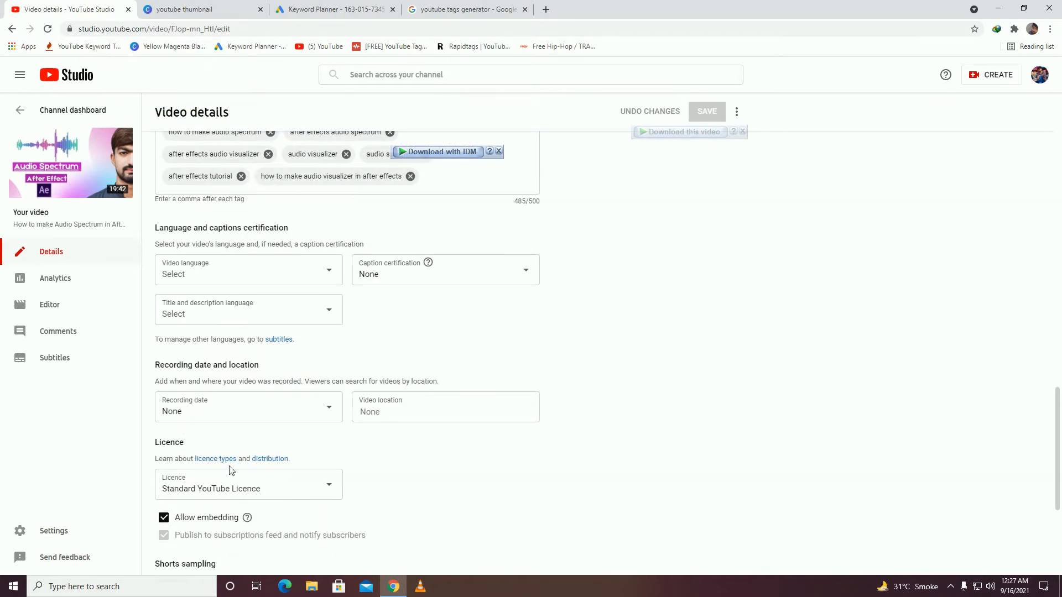
pyautogui.scroll(-1, 347, 354)
pyautogui.moveTo(145, 404); pyautogui.dragTo(222, 407)
pyautogui.scroll(5, 268, 430)
pyautogui.scroll(15, 189, 181)
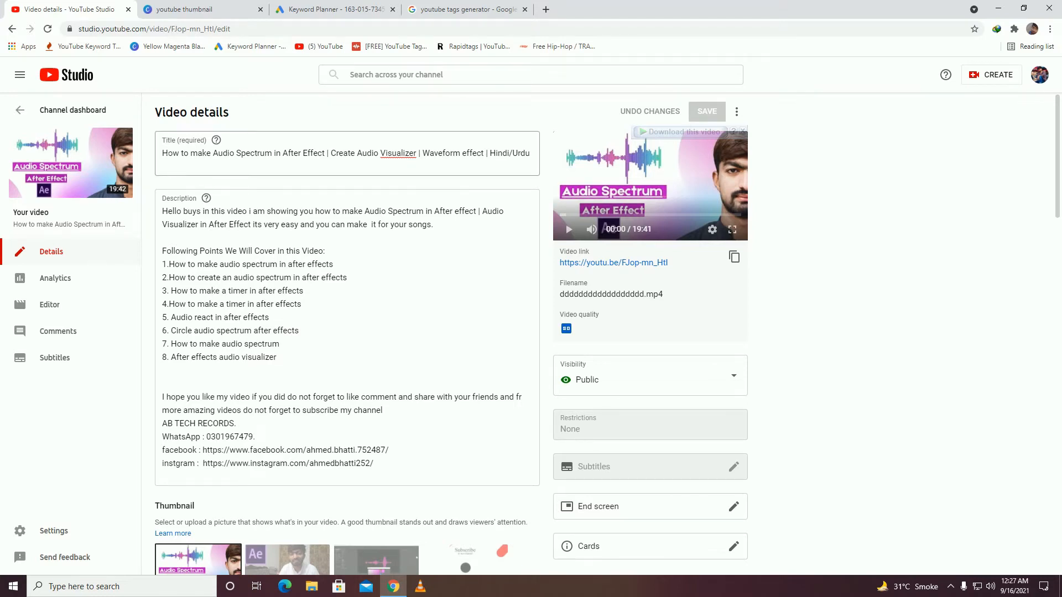
# Step: Examine the keyword phrases in the video title one by one, including the closing language label
pyautogui.click(162, 154)
pyautogui.moveTo(162, 154); pyautogui.dragTo(318, 154)
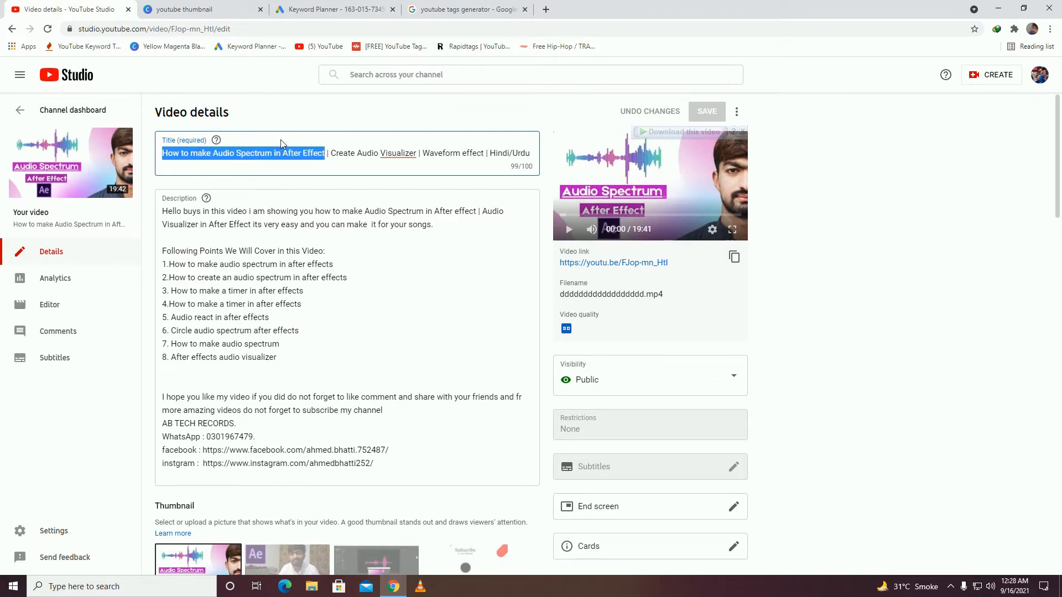
pyautogui.click(252, 143)
pyautogui.moveTo(162, 154); pyautogui.dragTo(414, 154)
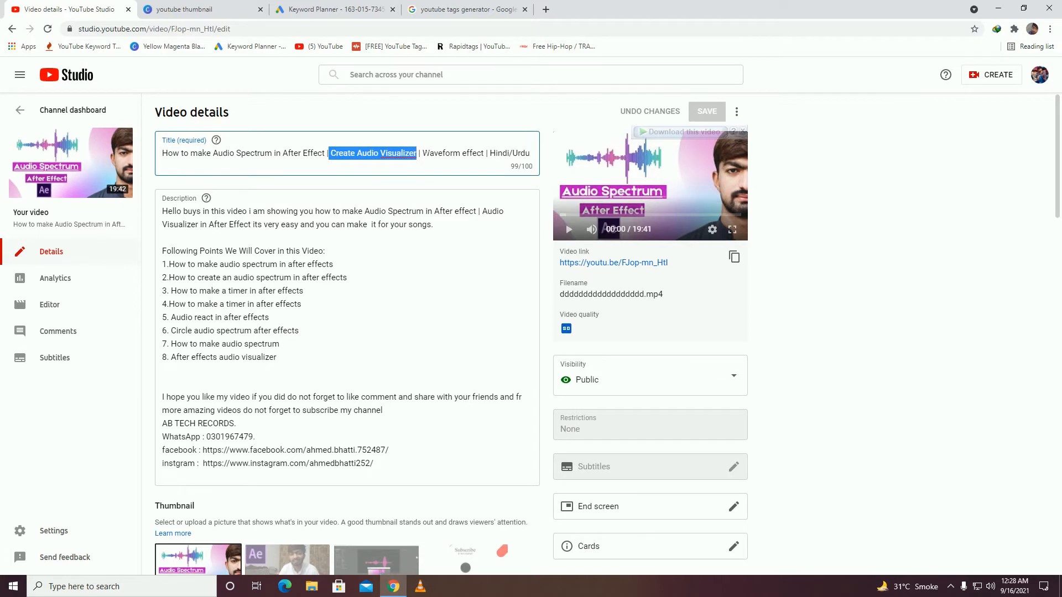
pyautogui.moveTo(422, 154); pyautogui.dragTo(477, 154)
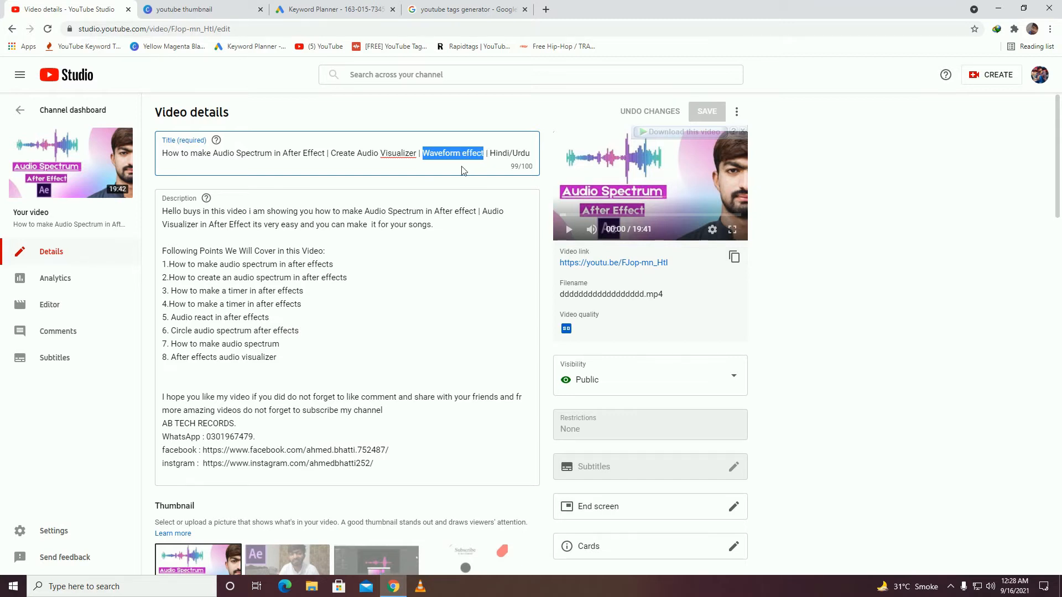
pyautogui.click(447, 126)
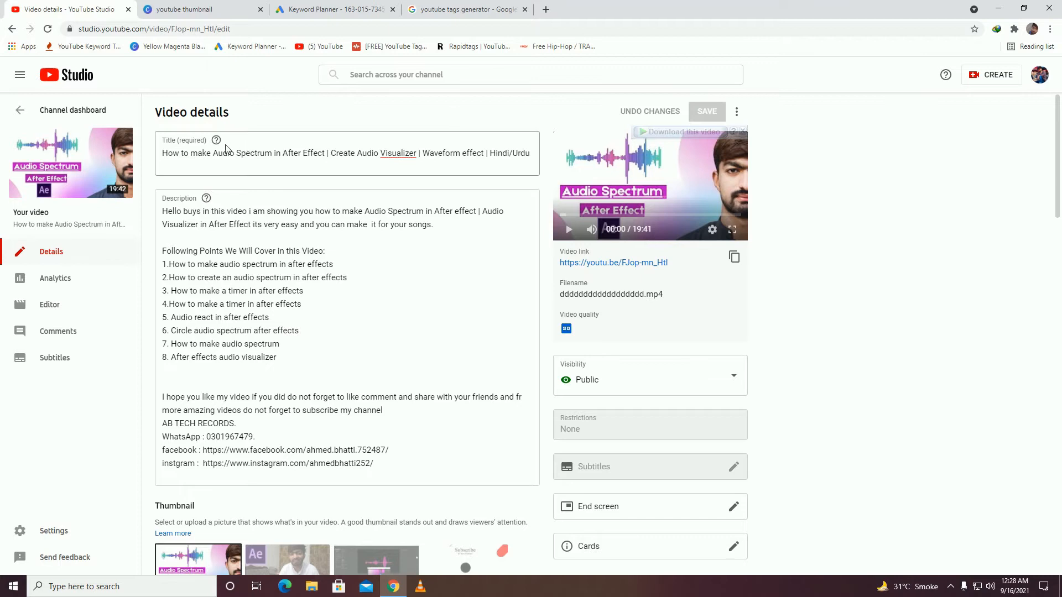
pyautogui.moveTo(162, 153); pyautogui.dragTo(483, 154)
pyautogui.click(451, 129)
pyautogui.moveTo(164, 155); pyautogui.dragTo(478, 154)
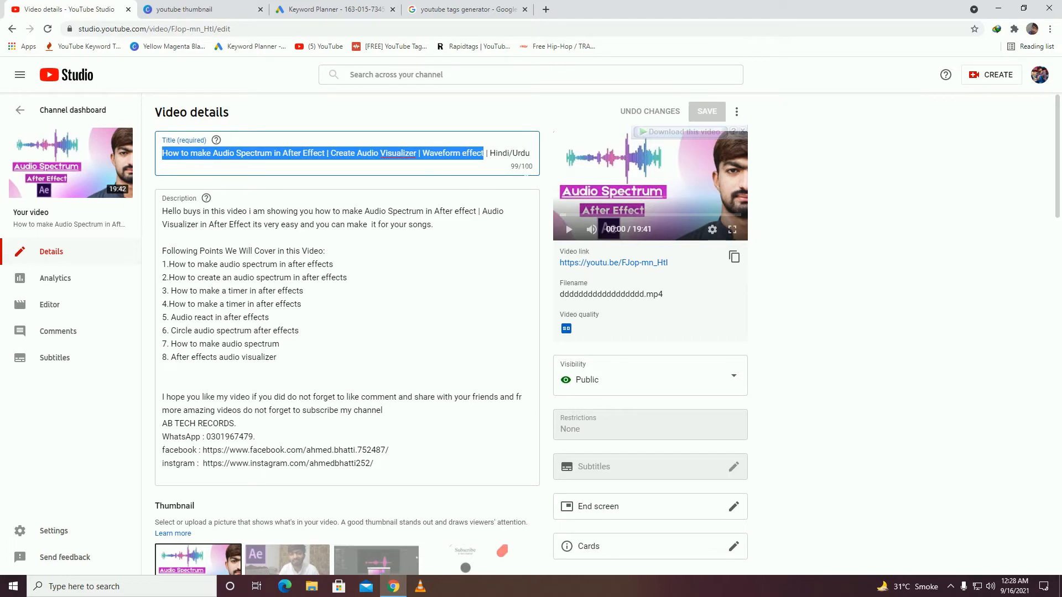
pyautogui.moveTo(484, 155); pyautogui.dragTo(535, 170)
pyautogui.click(295, 132)
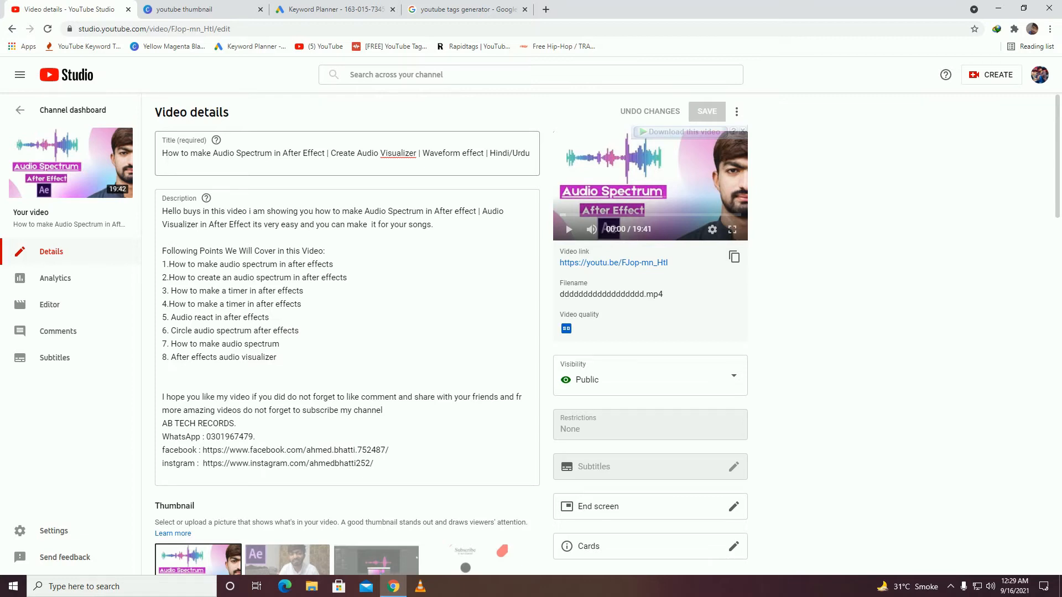
# Step: Copy the title's first phrase and search for new keywords in Google Ads Keyword Planner with "How to make Audio Spectrum in After Effect"
pyautogui.moveTo(162, 154); pyautogui.dragTo(326, 153)
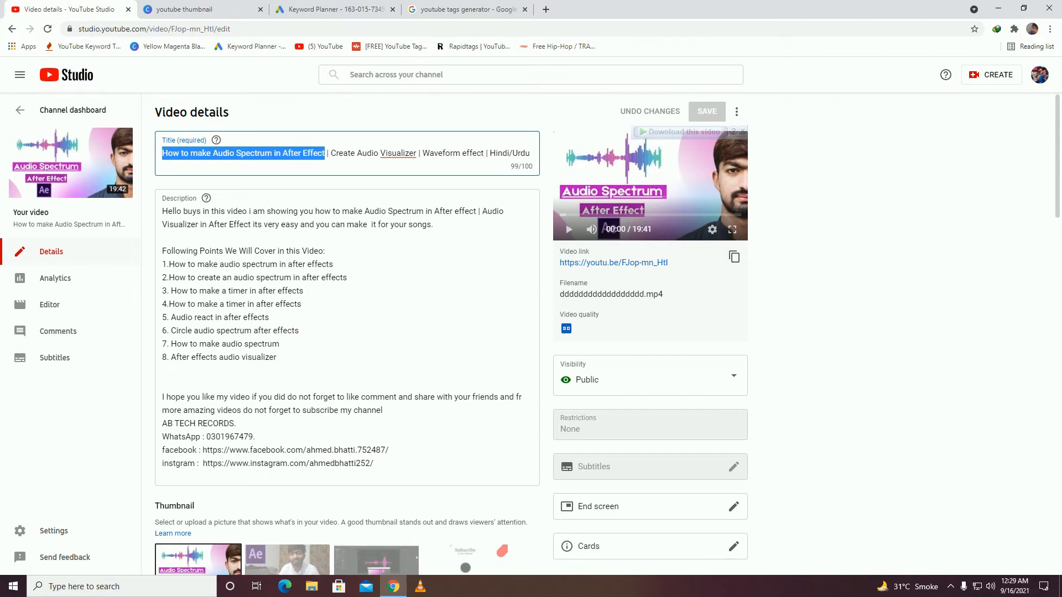
pyautogui.click(332, 10)
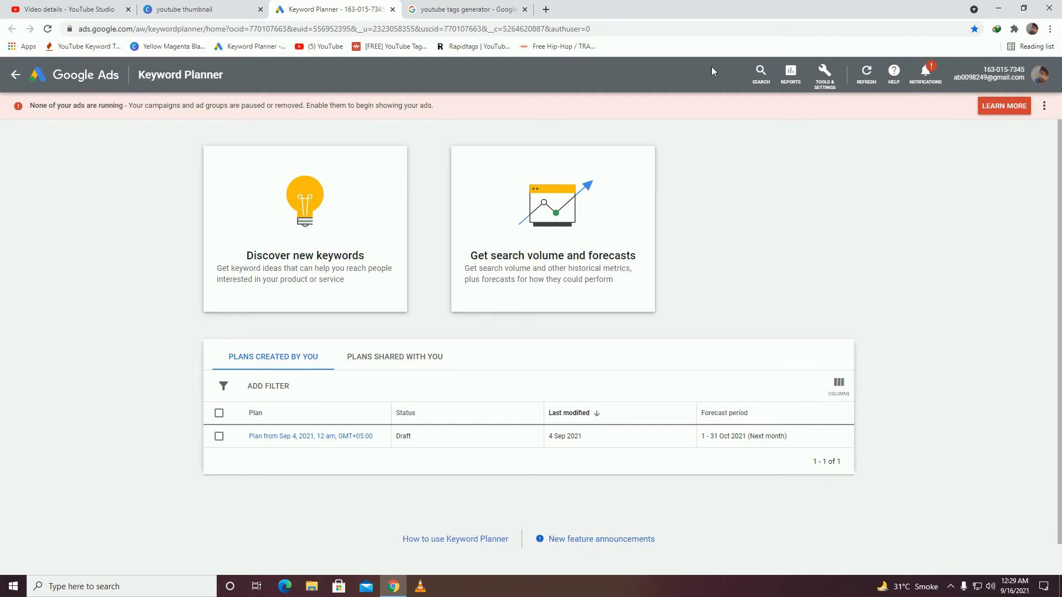
pyautogui.click(829, 75)
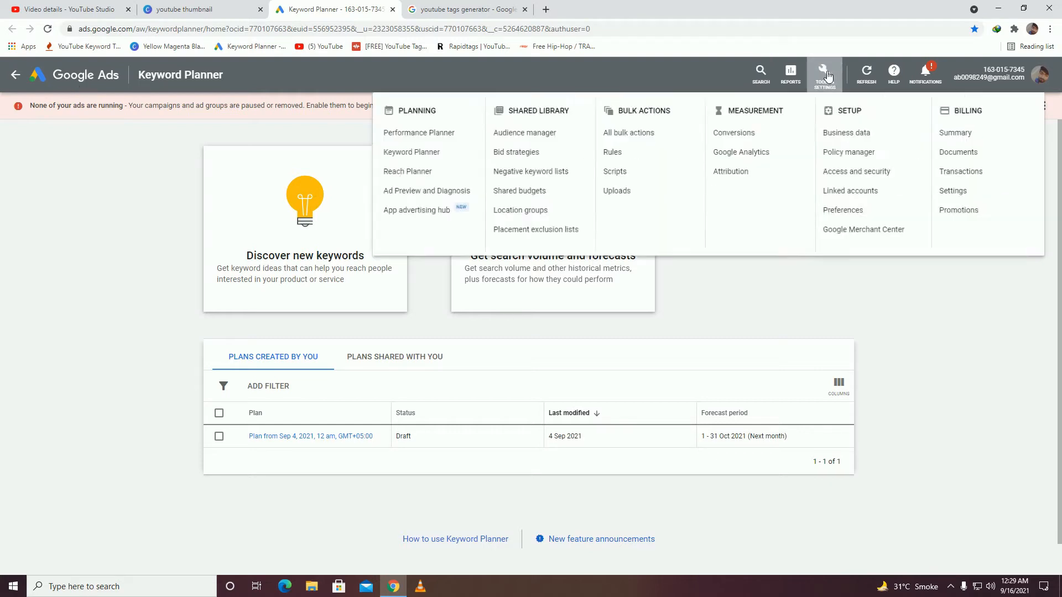
pyautogui.click(389, 158)
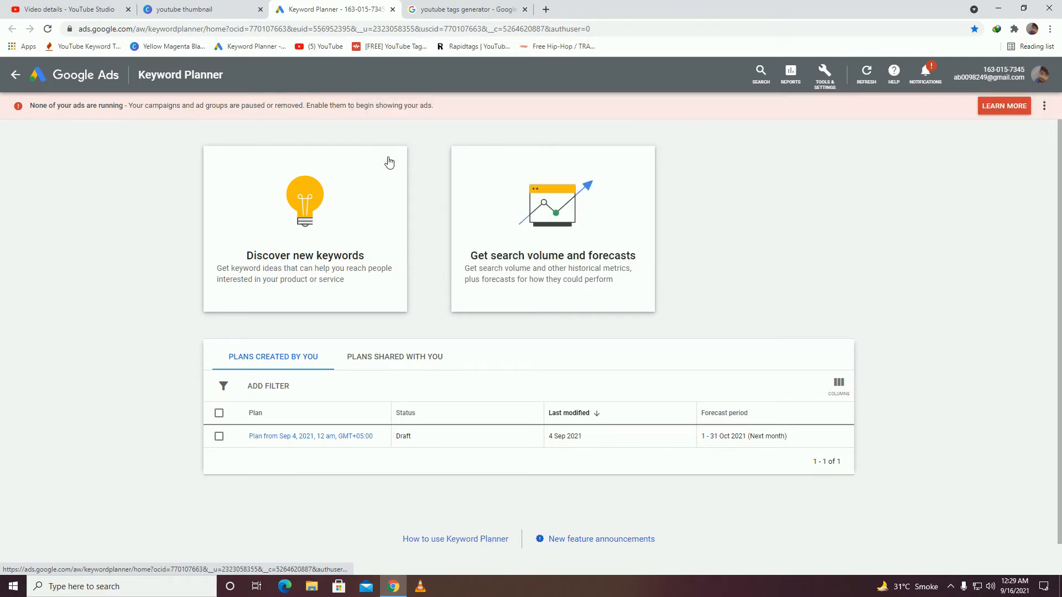
pyautogui.click(317, 270)
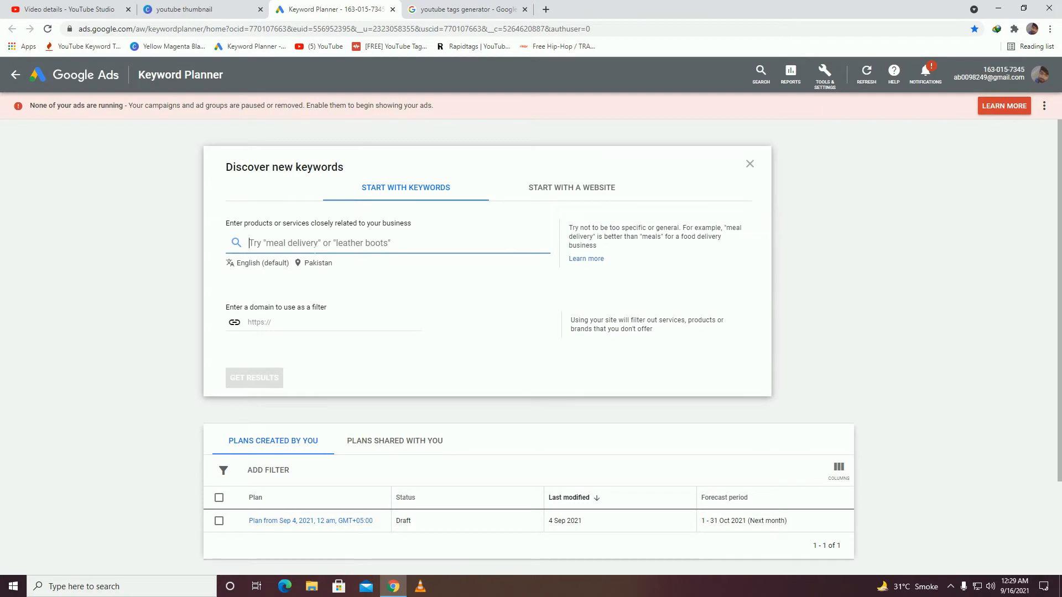
pyautogui.write('How to make Audio Spectrum in After Effect')
pyautogui.click(253, 387)
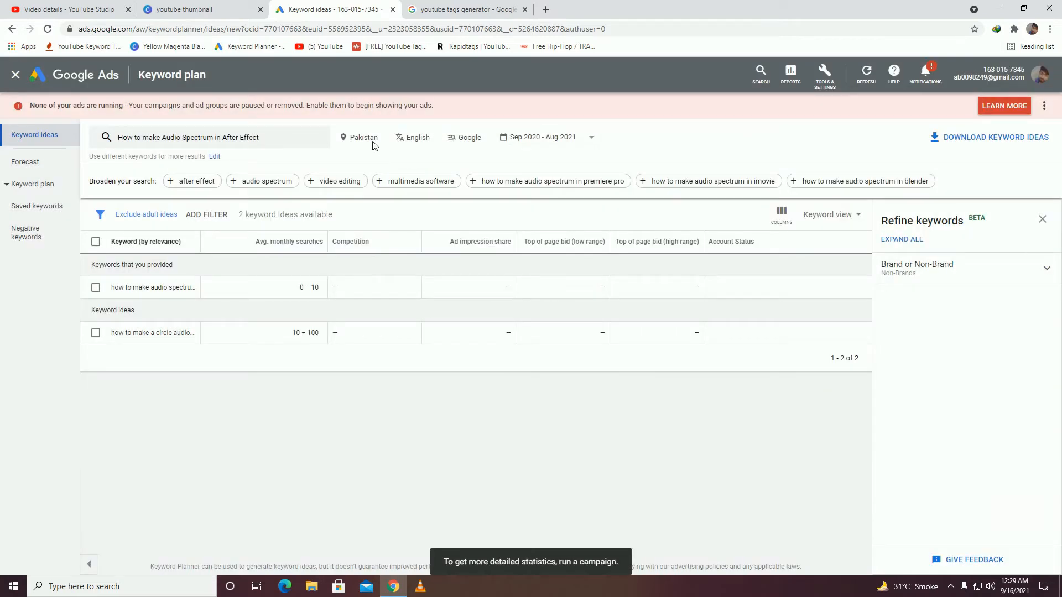
# Step: Review the keyword plan's location, language and date range options, and set the search network to Google and search partners
pyautogui.click(372, 139)
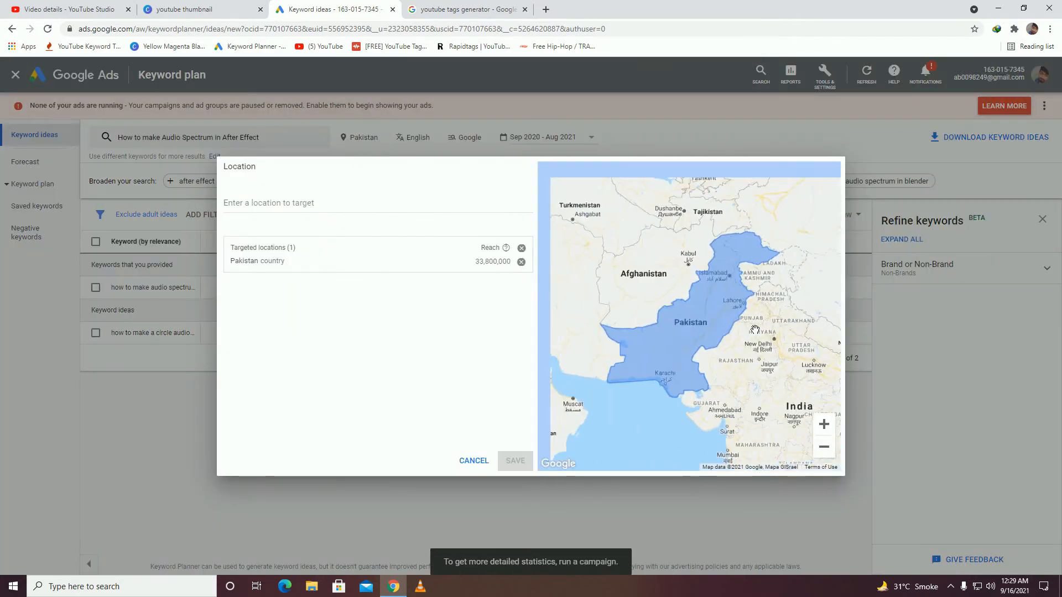
pyautogui.click(471, 462)
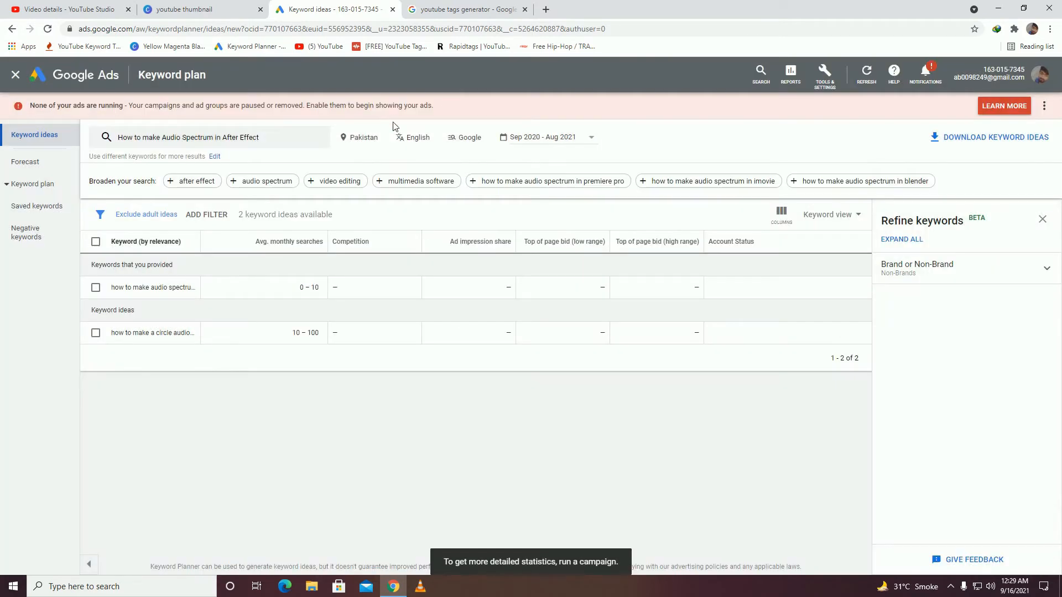
pyautogui.click(415, 139)
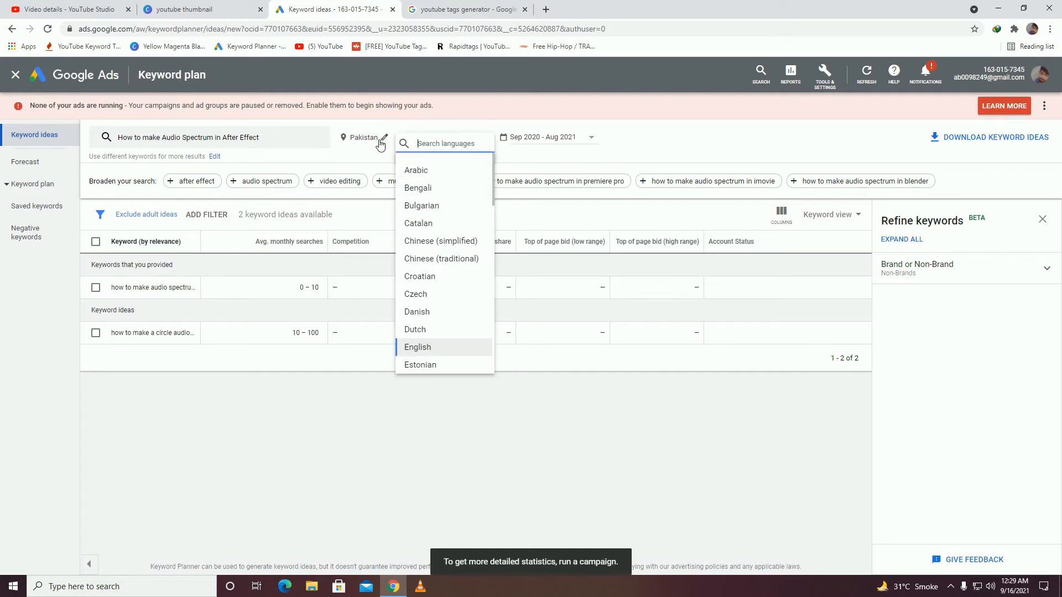
pyautogui.click(474, 139)
pyautogui.click(476, 141)
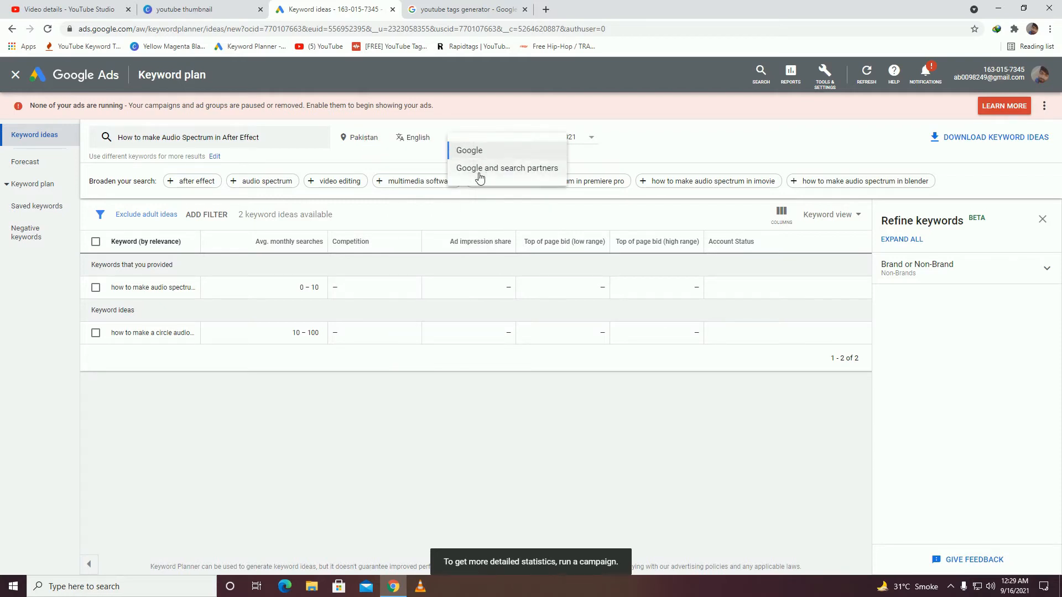
pyautogui.click(520, 176)
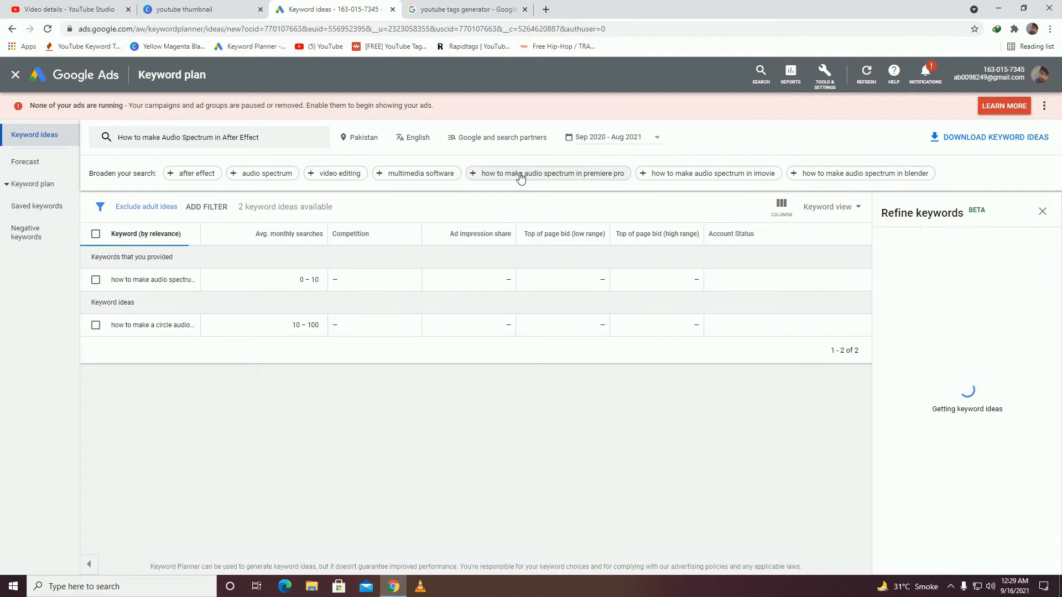
pyautogui.click(622, 144)
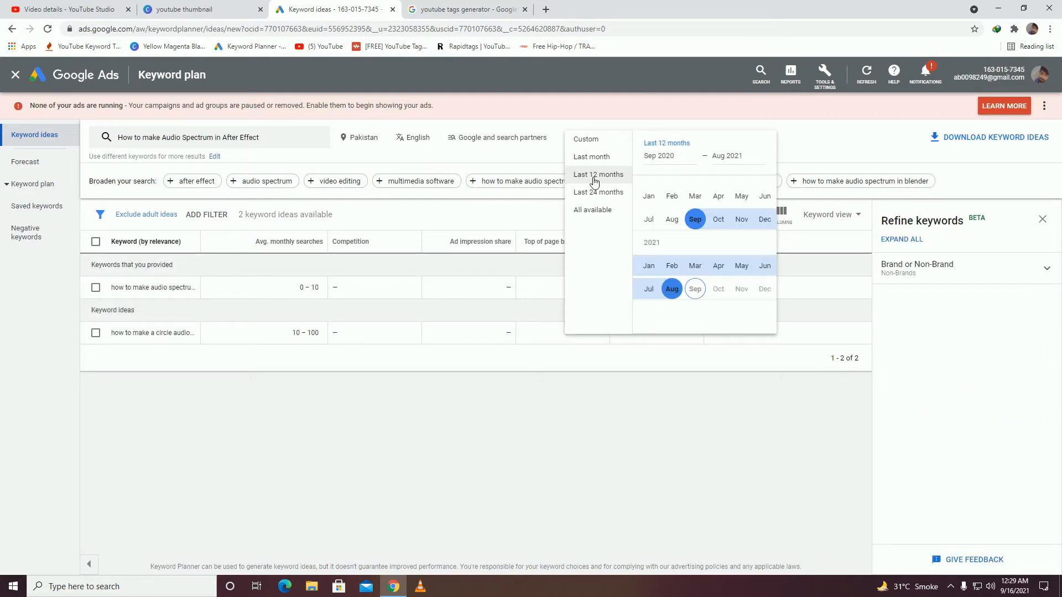
pyautogui.click(525, 156)
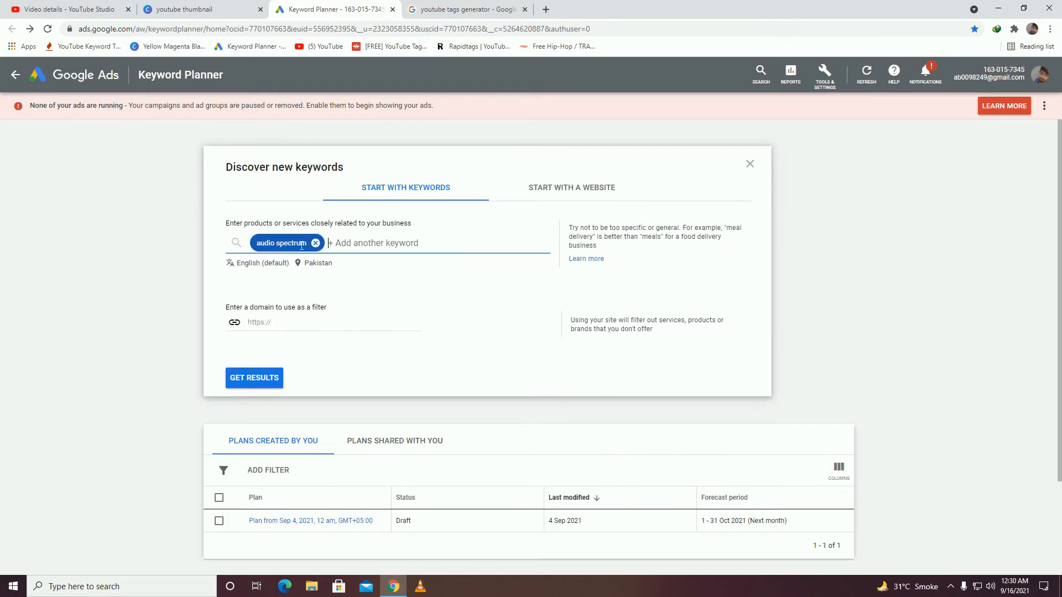
# Step: Get keyword ideas for "audio spectrum" and examine its average monthly searches, competition and top of page bids
pyautogui.click(270, 381)
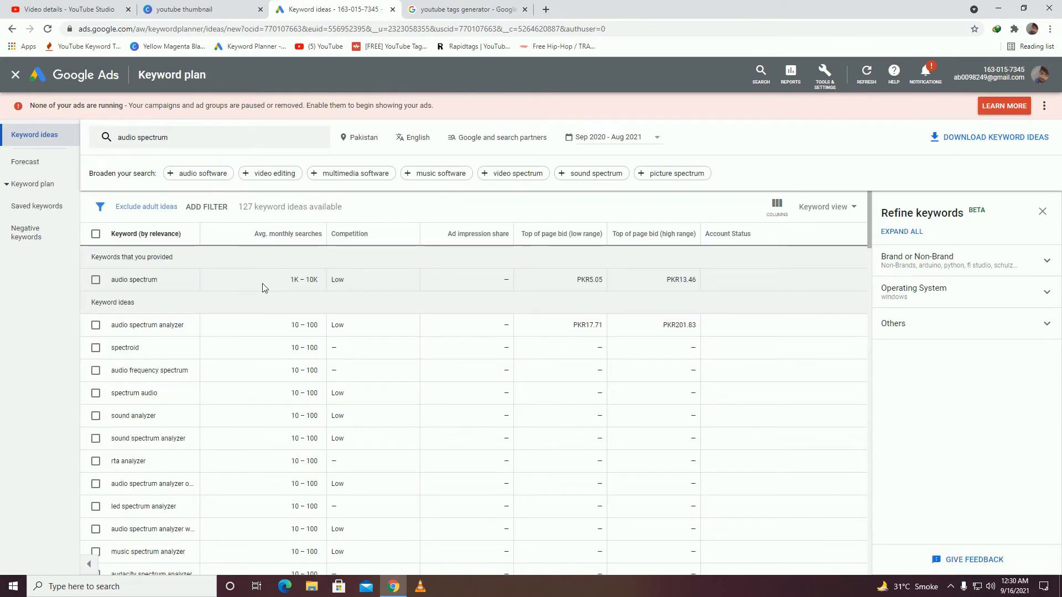
pyautogui.doubleClick(311, 279)
pyautogui.doubleClick(664, 280)
pyautogui.click(500, 269)
pyautogui.moveTo(347, 281); pyautogui.dragTo(282, 278)
pyautogui.click(303, 261)
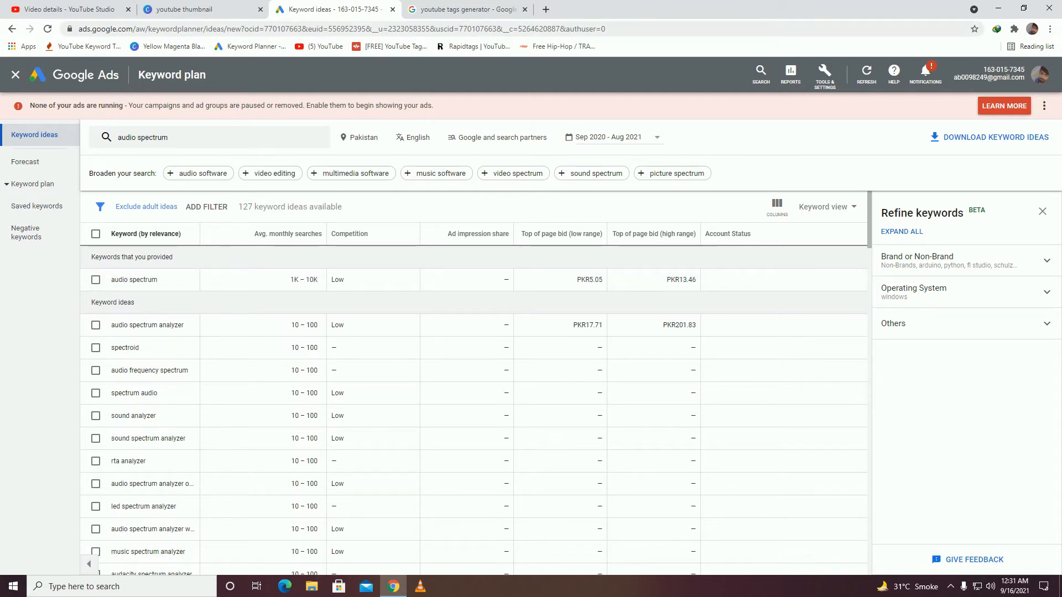
# Step: Copy "Create Audio Visualizer" from the video title in YouTube Studio and look up its keyword ideas in Keyword Planner
pyautogui.click(243, 3)
pyautogui.click(115, 3)
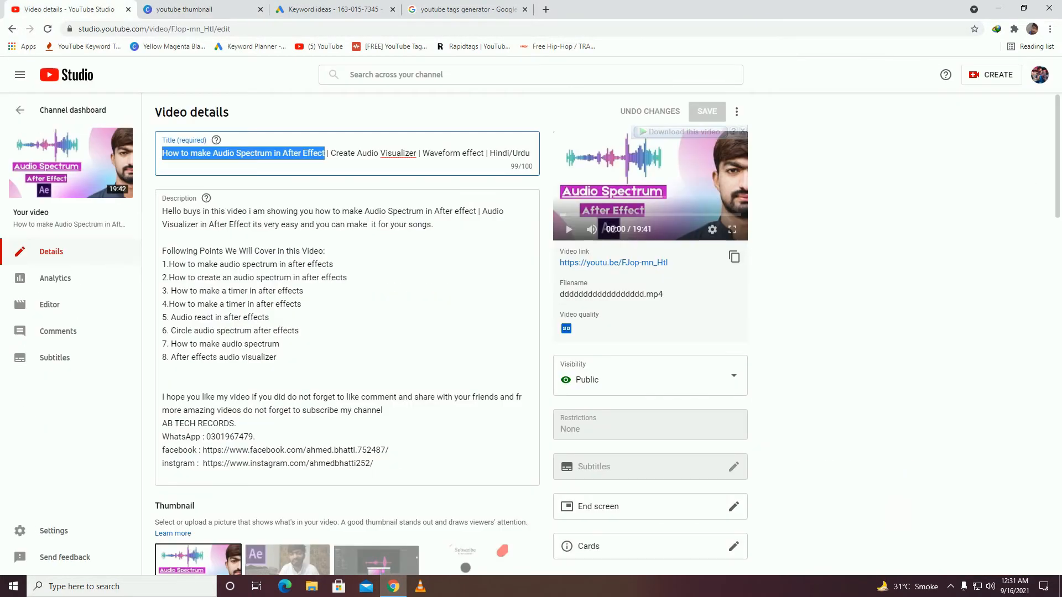
pyautogui.click(255, 154)
pyautogui.moveTo(331, 153); pyautogui.dragTo(418, 153)
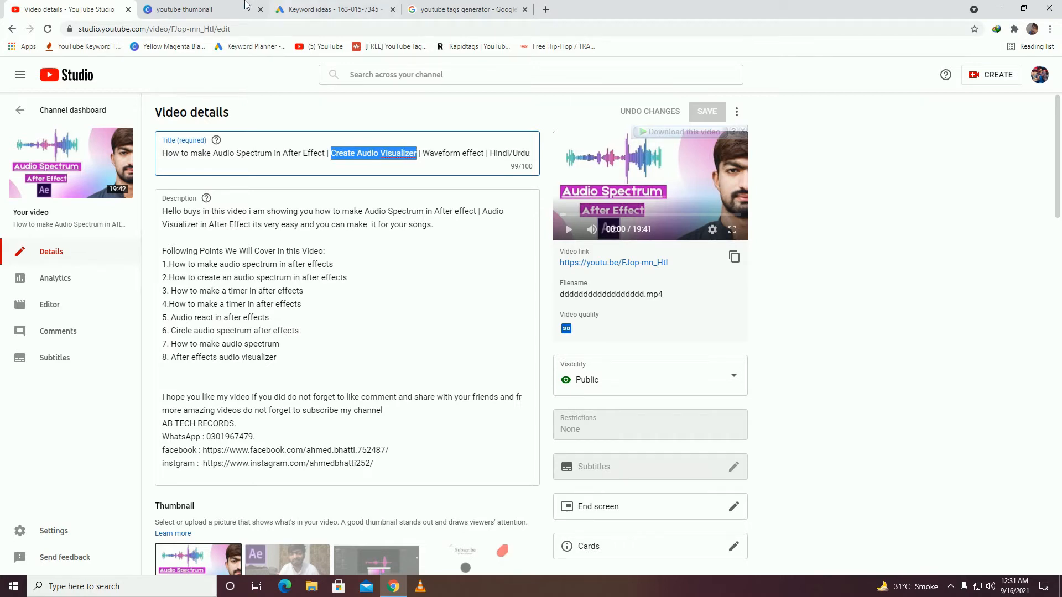
pyautogui.click(286, 7)
pyautogui.click(131, 315)
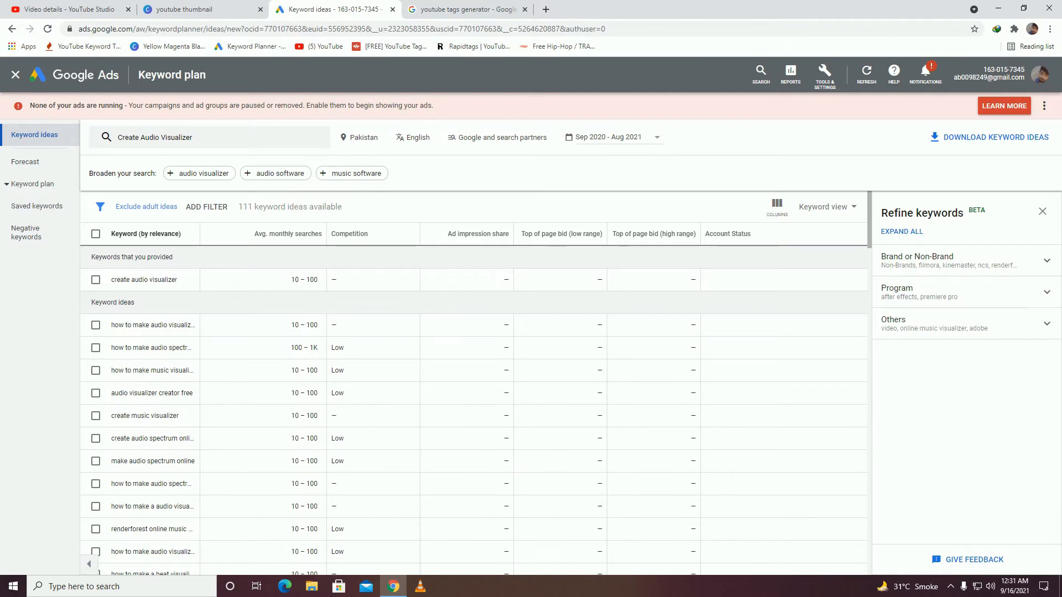
# Step: Close Keyword Planner, return to the video details in YouTube Studio and compare the description's opening sentence with the title's keywords
pyautogui.click(392, 10)
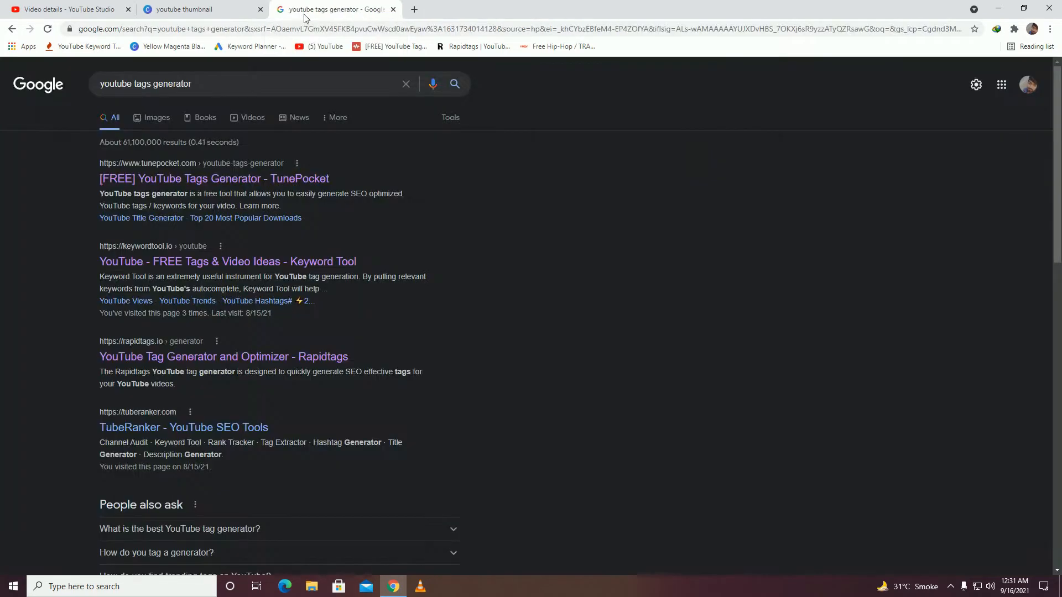
pyautogui.hotkey('ctrl', '1')
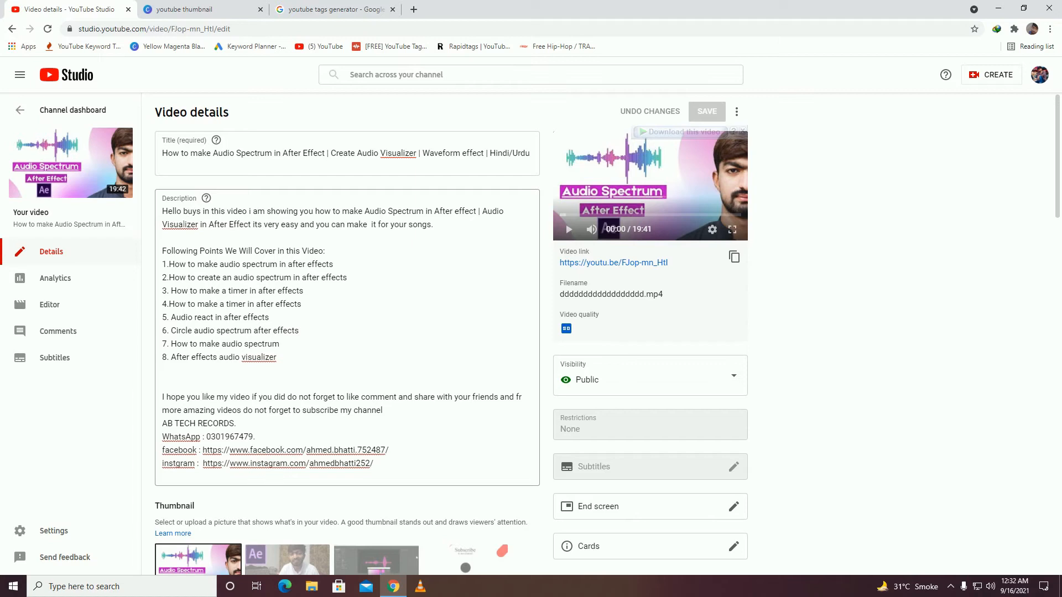
pyautogui.moveTo(162, 212); pyautogui.dragTo(434, 226)
pyautogui.click(441, 226)
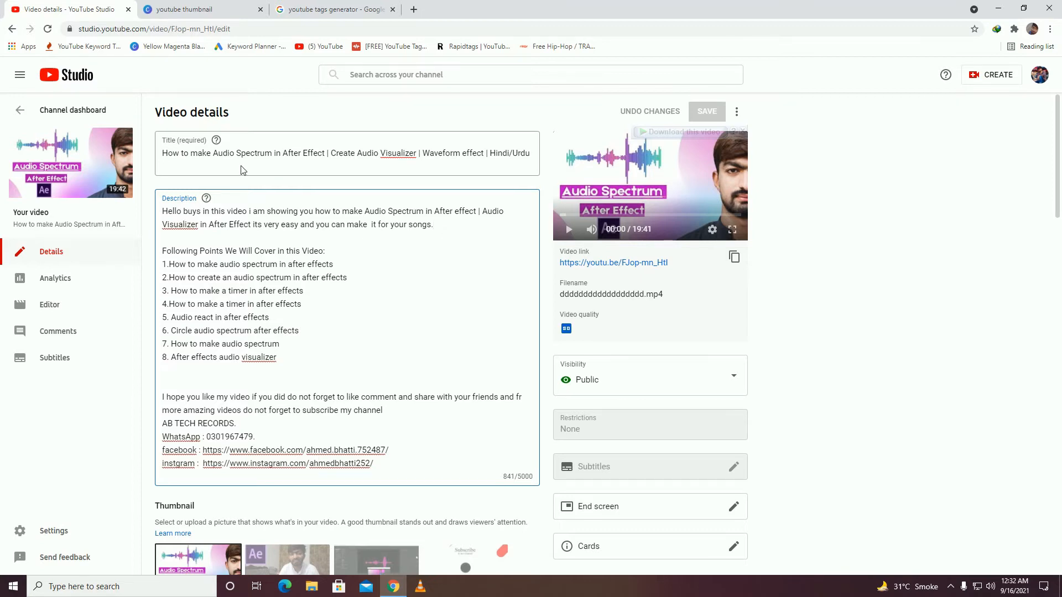
pyautogui.moveTo(362, 212); pyautogui.dragTo(425, 213)
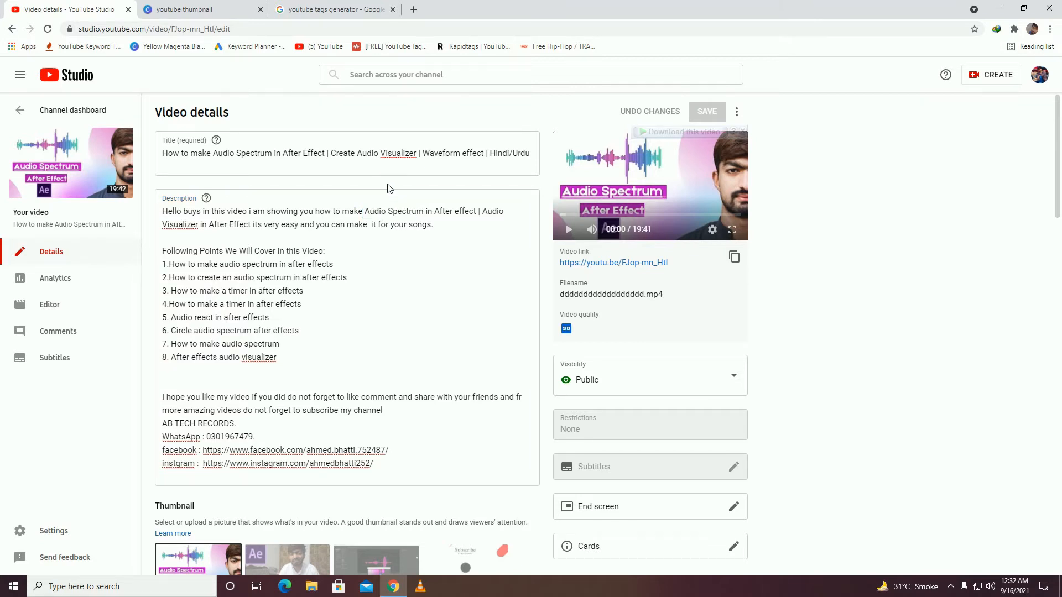
pyautogui.moveTo(213, 153); pyautogui.dragTo(322, 154)
pyautogui.click(367, 211)
pyautogui.moveTo(367, 211); pyautogui.dragTo(506, 212)
pyautogui.click(477, 189)
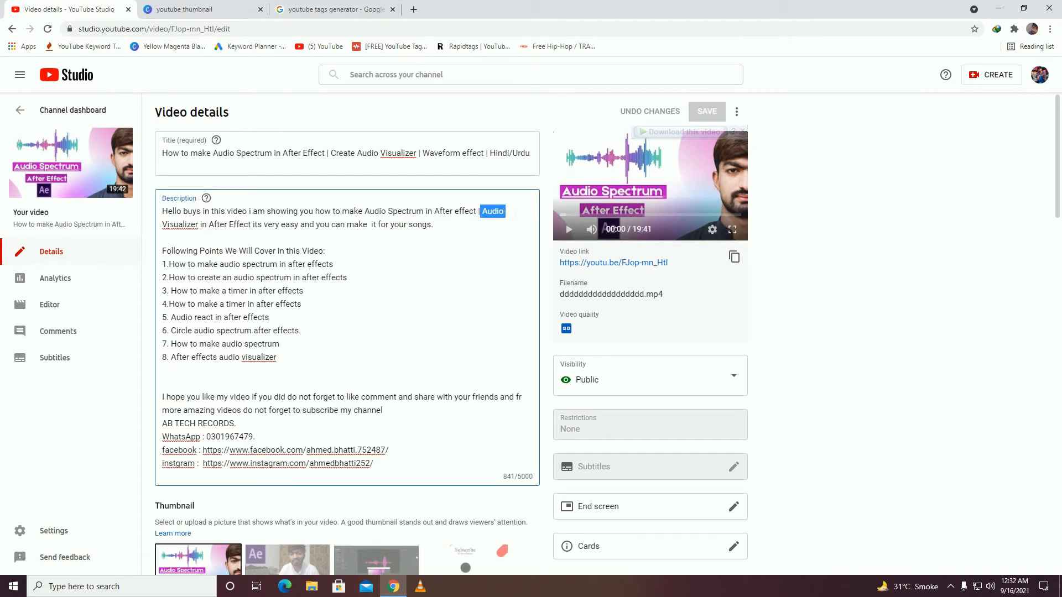
# Step: Examine the numbered list of points covered in the video description
pyautogui.click(335, 264)
pyautogui.scroll(-1, 336, 264)
pyautogui.moveTo(199, 209); pyautogui.dragTo(216, 222)
pyautogui.click(200, 236)
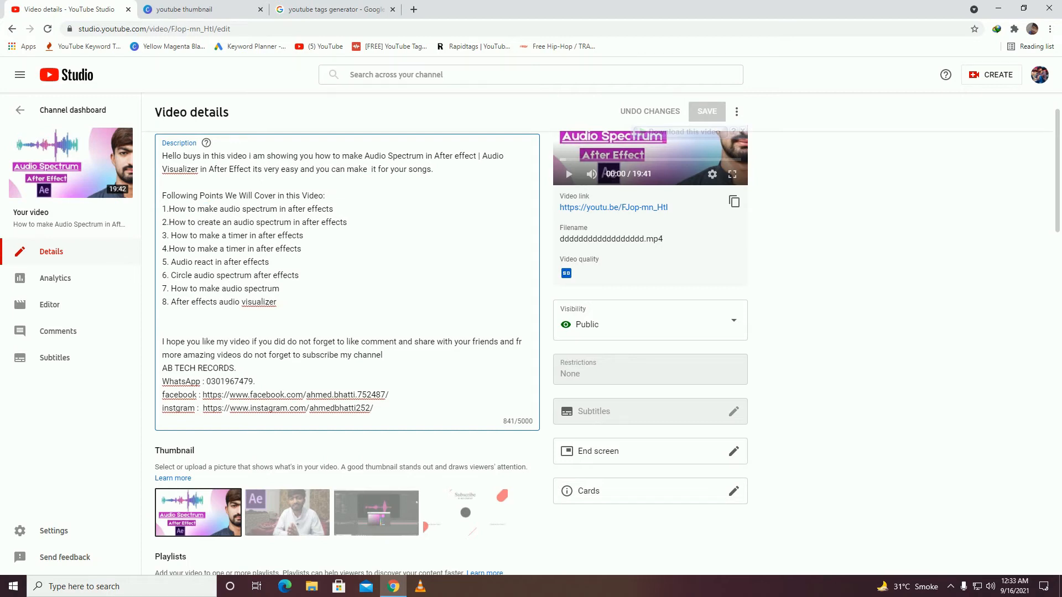
# Step: Examine the keyword phrases in the description's numbered list one by one, through the circle audio spectrum point
pyautogui.scroll(1, 348, 309)
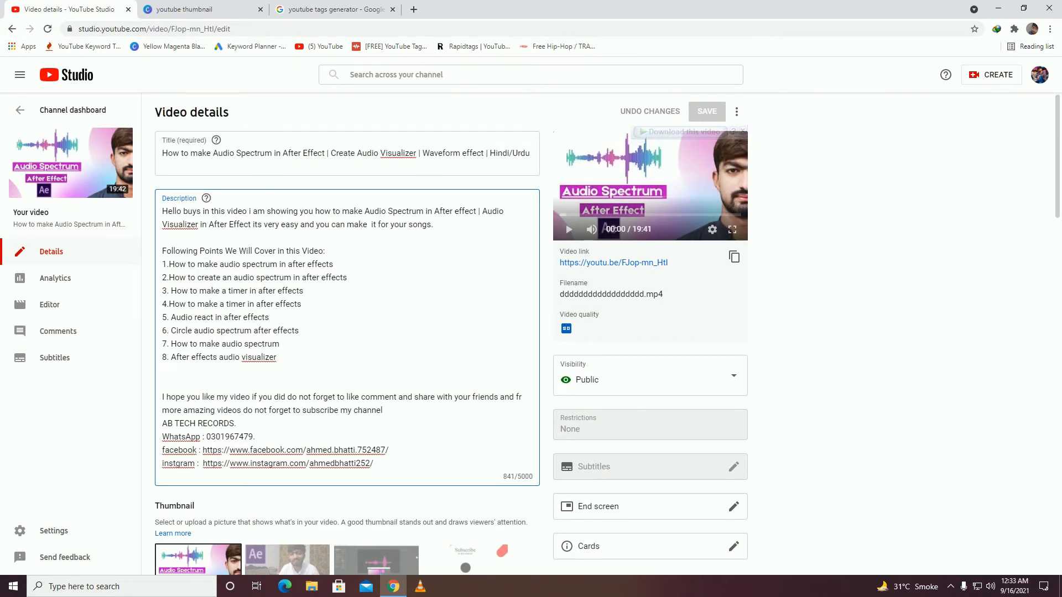
pyautogui.moveTo(163, 265); pyautogui.dragTo(328, 277)
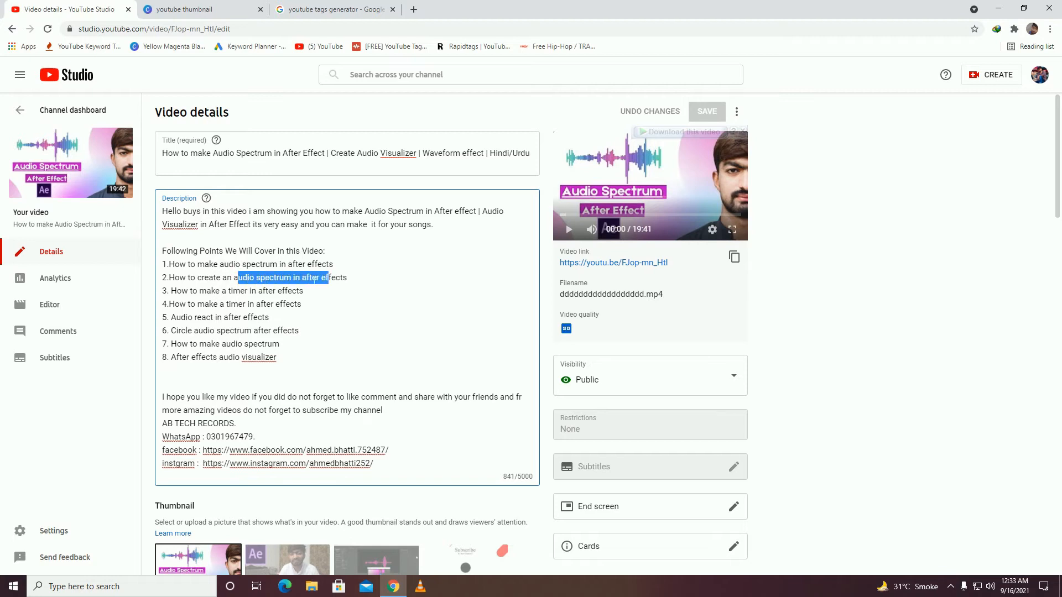
pyautogui.moveTo(198, 264); pyautogui.dragTo(318, 264)
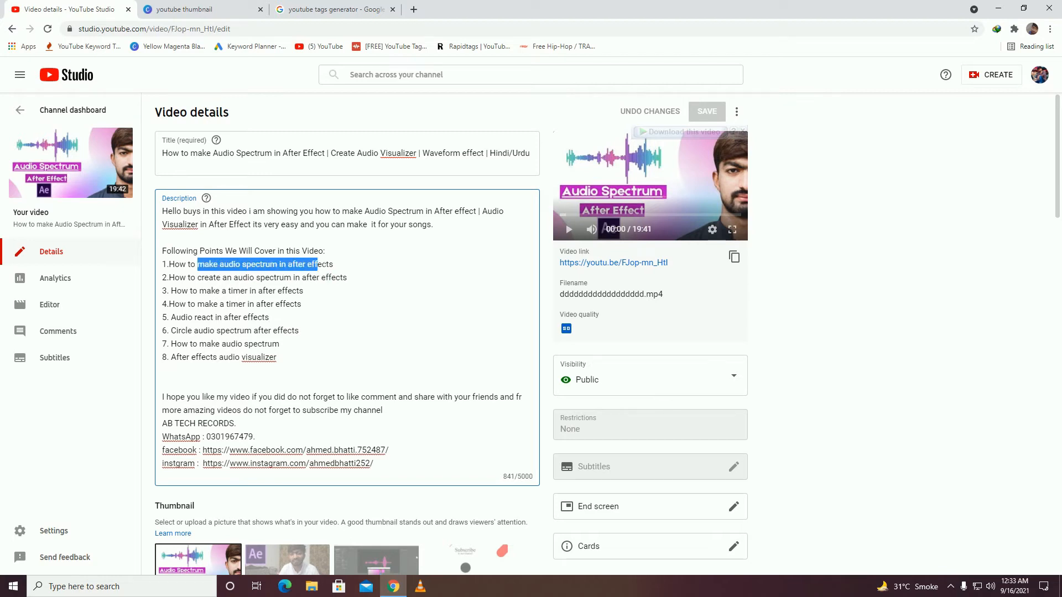
pyautogui.moveTo(197, 291); pyautogui.dragTo(297, 291)
pyautogui.moveTo(186, 304); pyautogui.dragTo(301, 304)
pyautogui.click(269, 318)
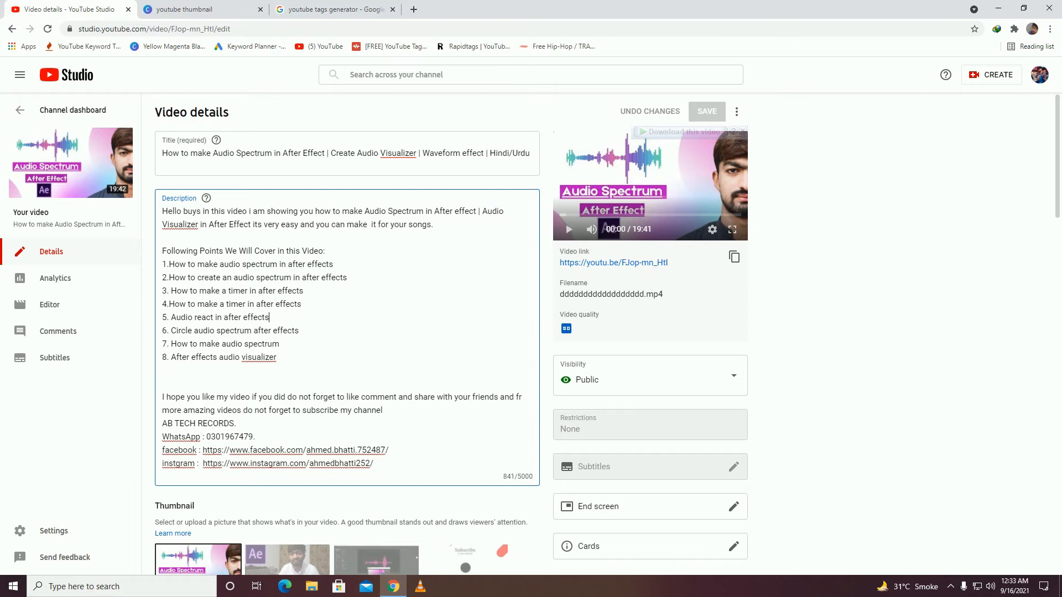
pyautogui.moveTo(171, 317); pyautogui.dragTo(269, 318)
pyautogui.click(184, 336)
pyautogui.moveTo(170, 331); pyautogui.dragTo(299, 330)
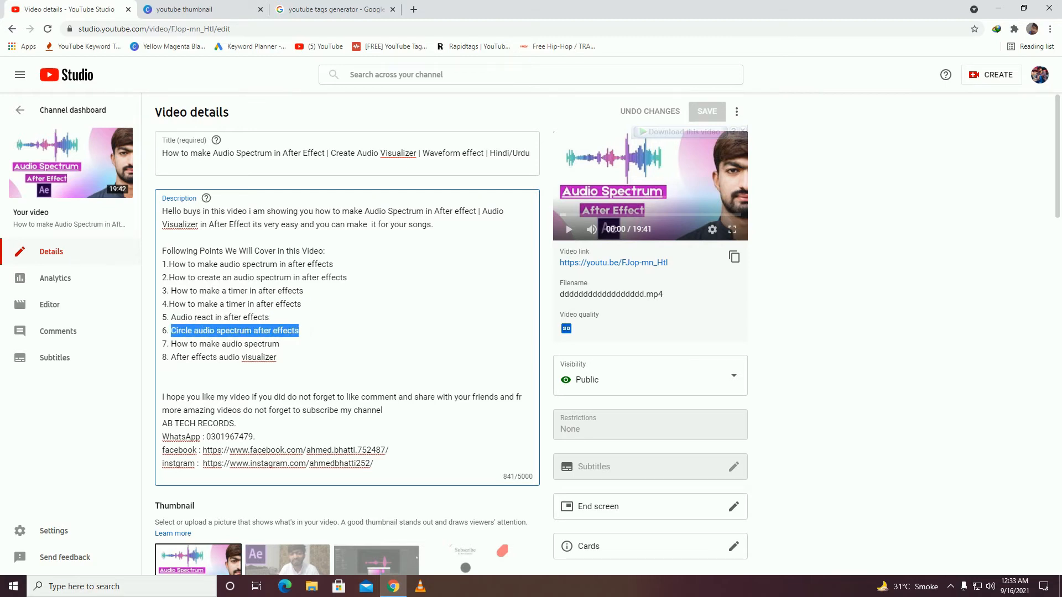
pyautogui.click(320, 346)
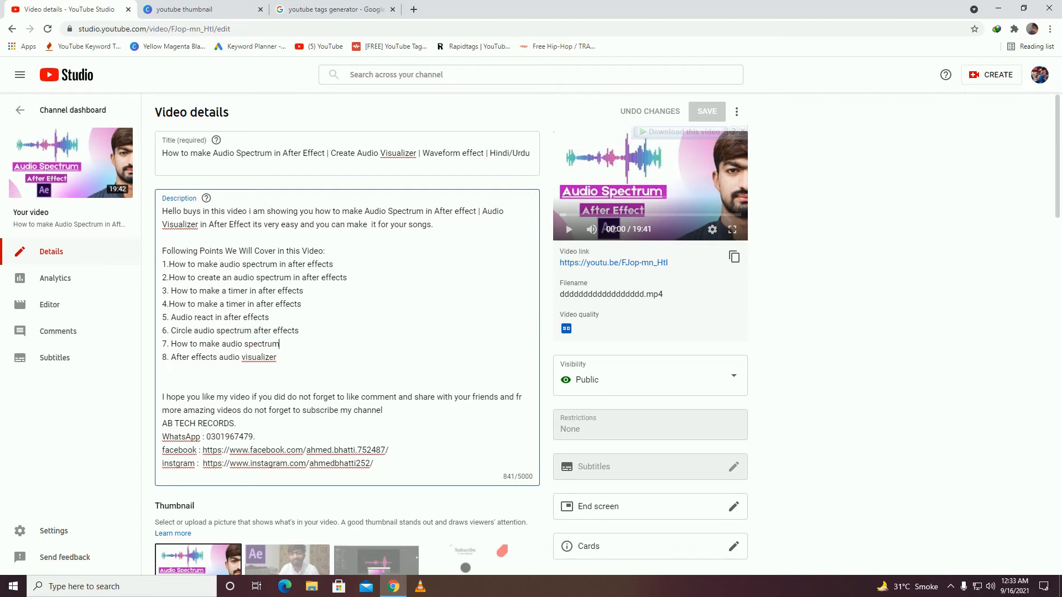
# Step: Review the description from its opening sentence through the eighth numbered point
pyautogui.scroll(-2, 320, 345)
pyautogui.scroll(2, 320, 346)
pyautogui.moveTo(162, 211); pyautogui.dragTo(281, 358)
pyautogui.click(283, 358)
pyautogui.scroll(-2, 310, 354)
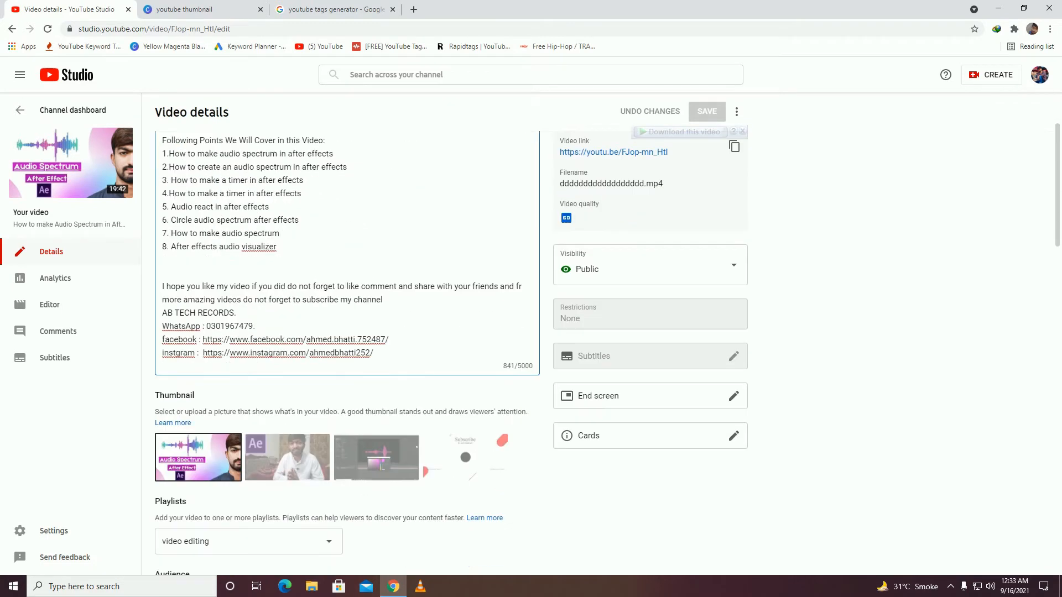
# Step: Check the video's thumbnail section, switch to Canva and browse its YouTube thumbnail templates
pyautogui.scroll(-3, 310, 332)
pyautogui.moveTo(165, 291)
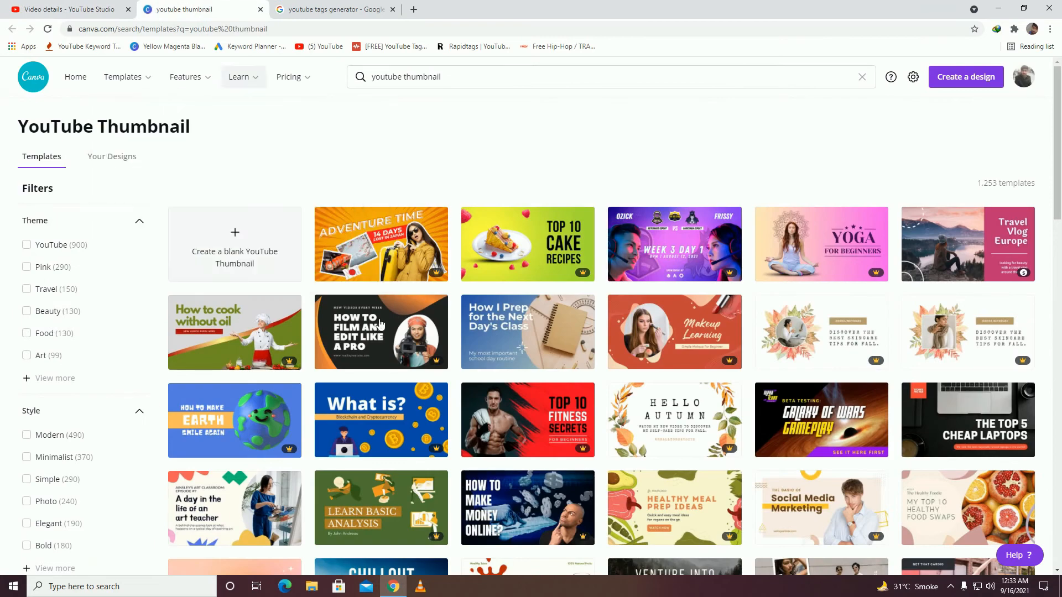
pyautogui.scroll(-9, 457, 309)
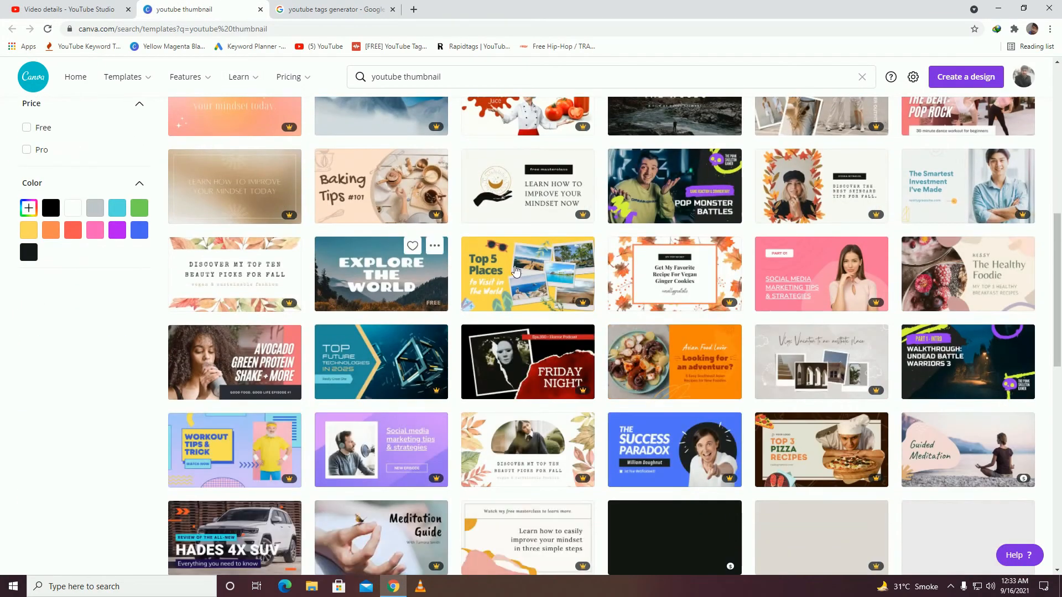
pyautogui.scroll(-2, 513, 280)
pyautogui.scroll(-3, 513, 279)
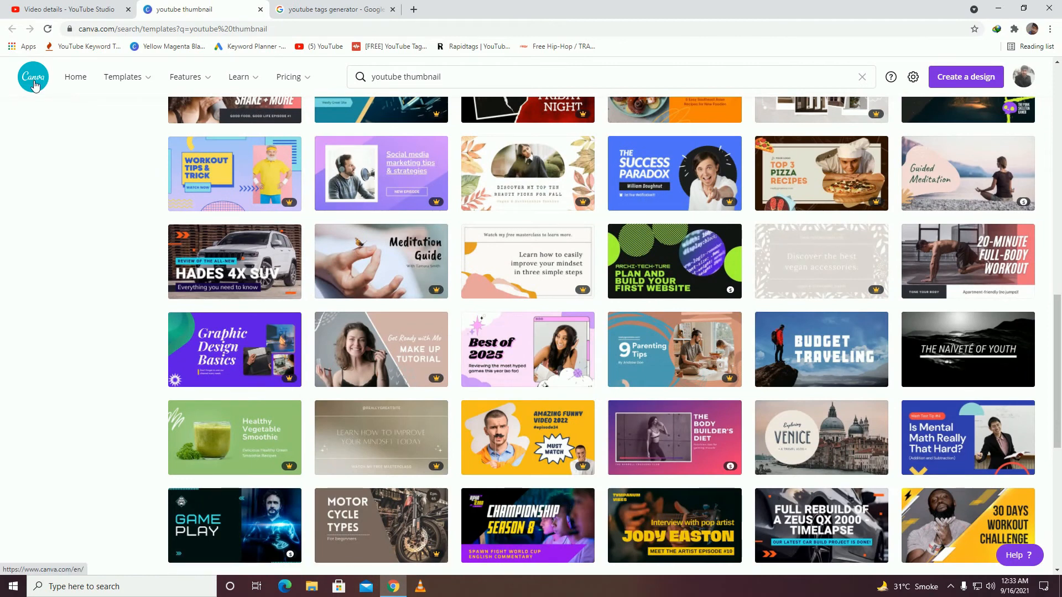
pyautogui.scroll(-3, 421, 284)
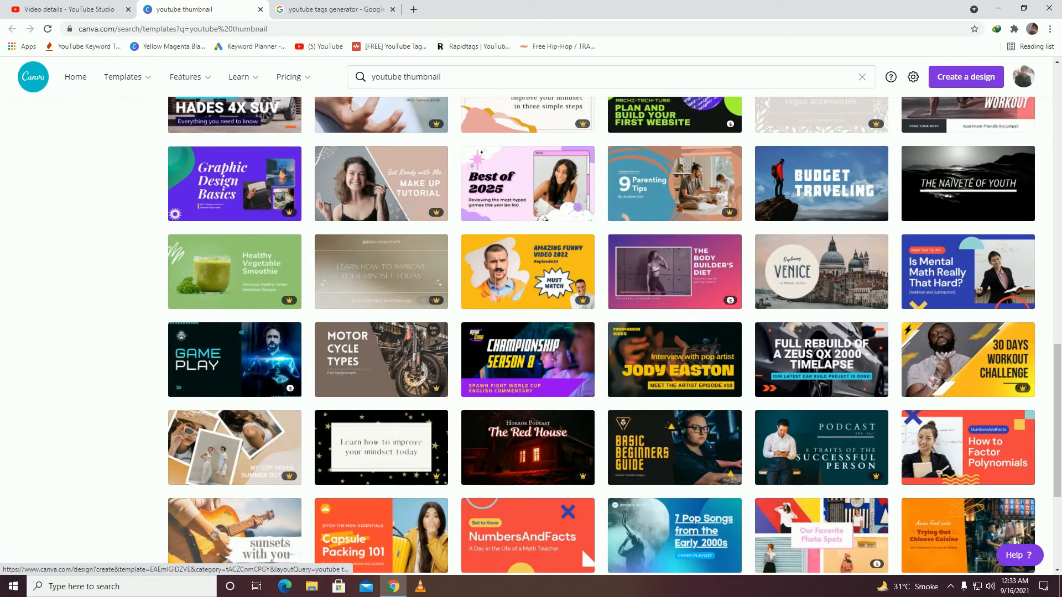
# Step: Return to the video details in YouTube Studio and view the available playlists, keeping the video editing playlist selected
pyautogui.click(69, 9)
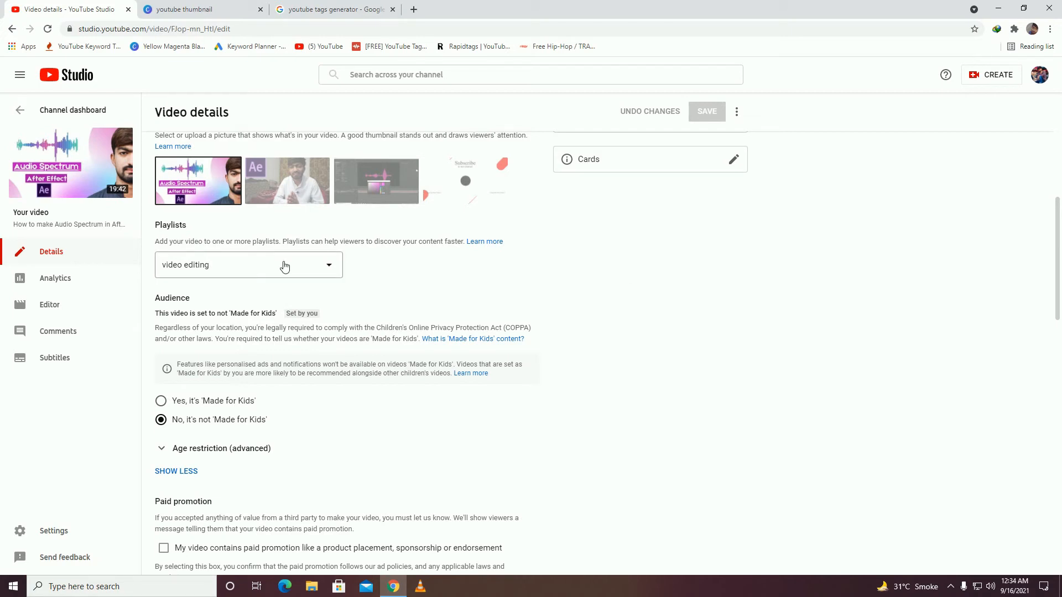
pyautogui.moveTo(227, 171)
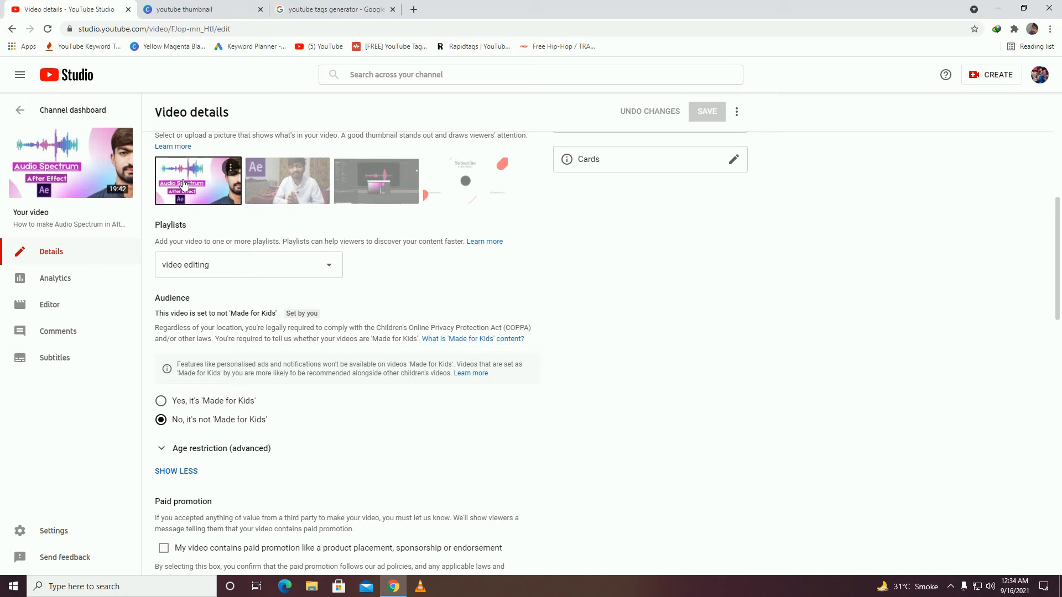
pyautogui.scroll(-1, 217, 237)
pyautogui.click(208, 217)
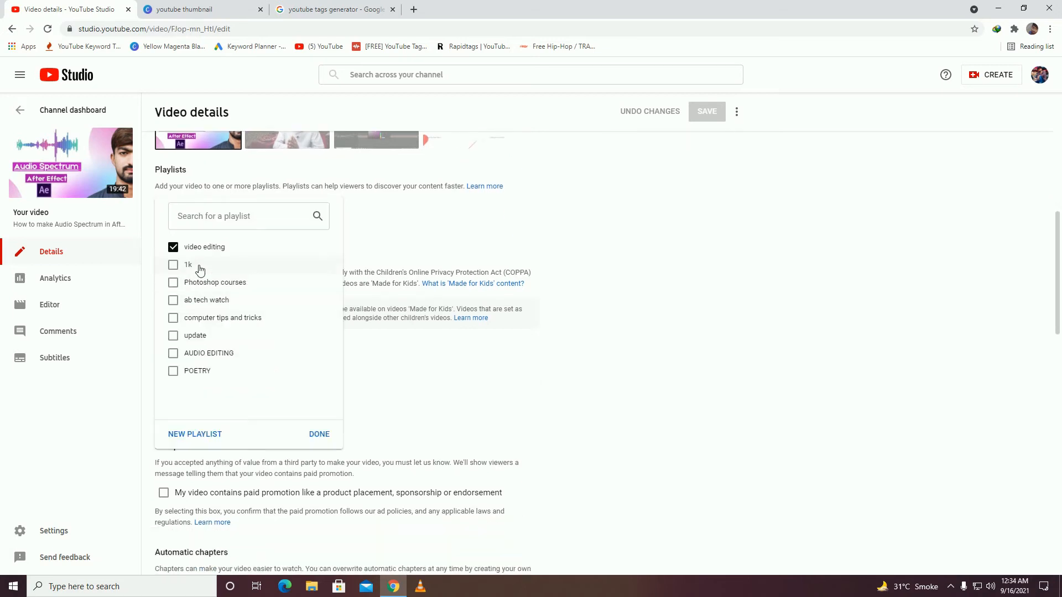
pyautogui.click(384, 229)
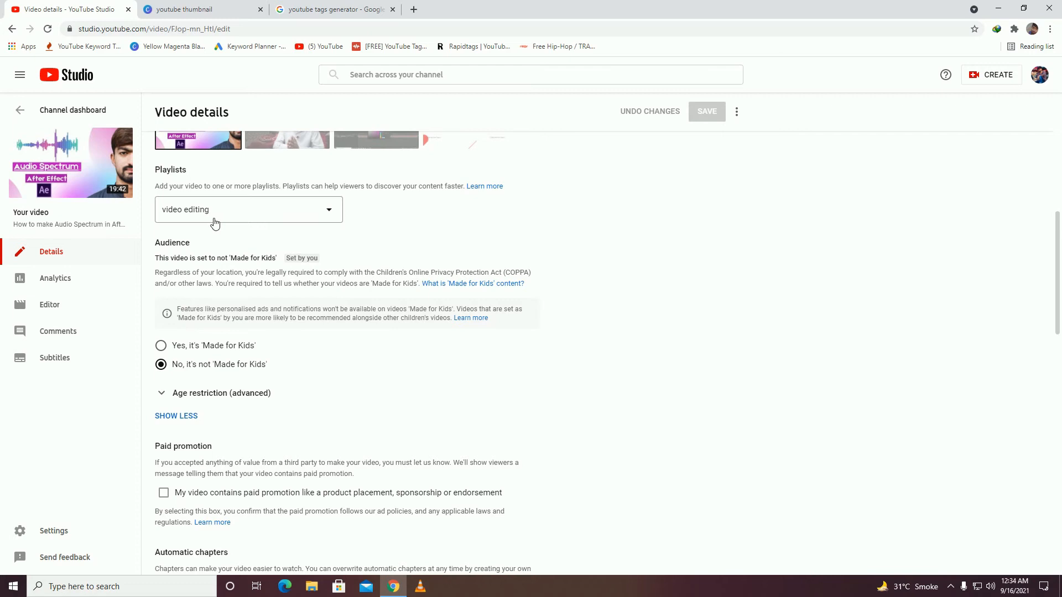
# Step: Mark the video as 'Made for Kids' and set the audience back to not 'Made for Kids'
pyautogui.scroll(-2, 216, 226)
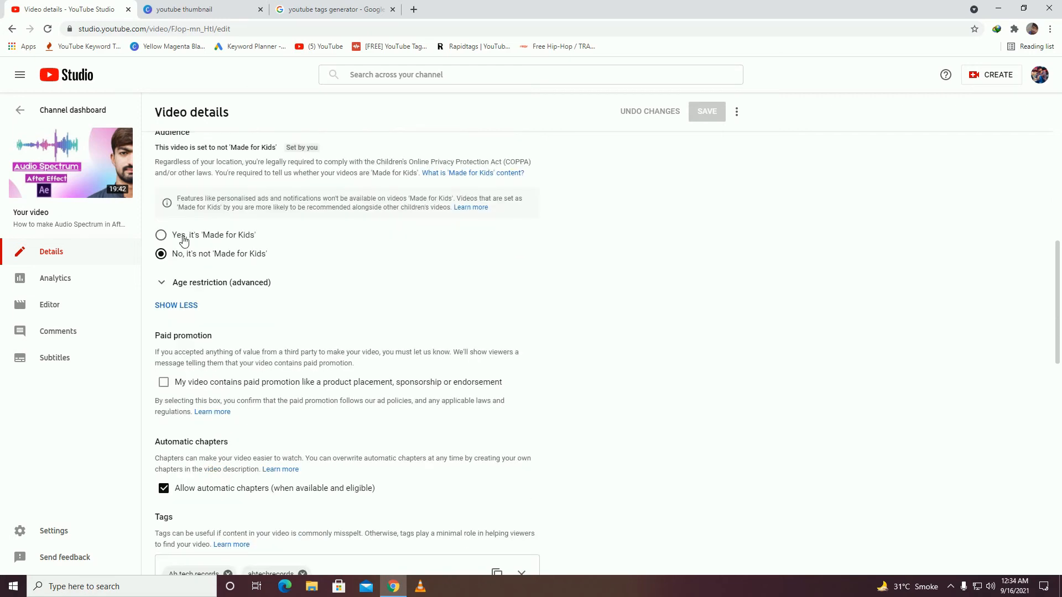
pyautogui.click(161, 235)
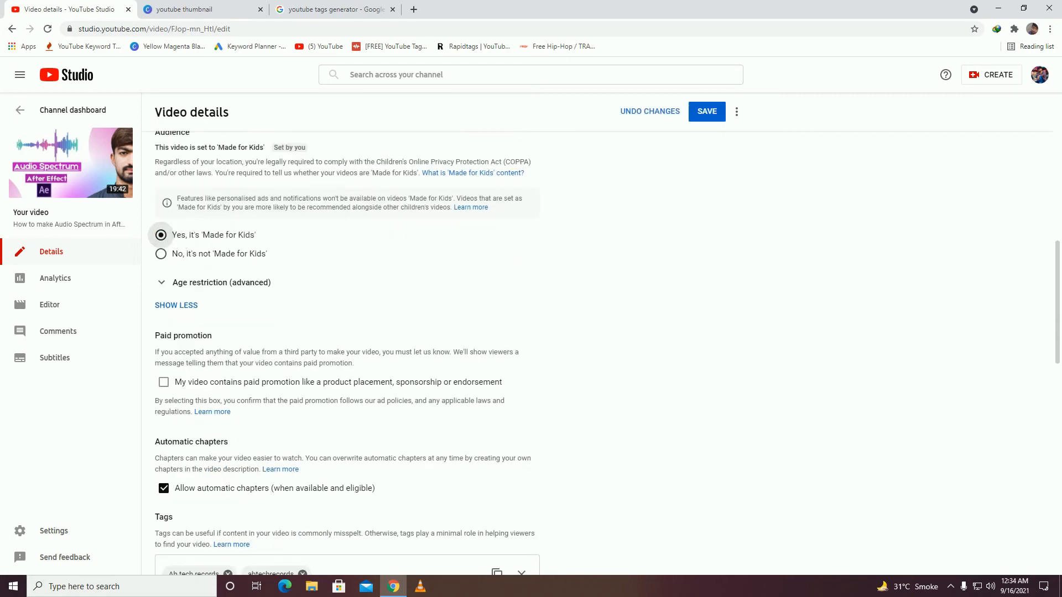
pyautogui.click(161, 254)
# Step: Examine the paid promotion, automatic chapters and tags sections of the video details
pyautogui.scroll(-7, 331, 274)
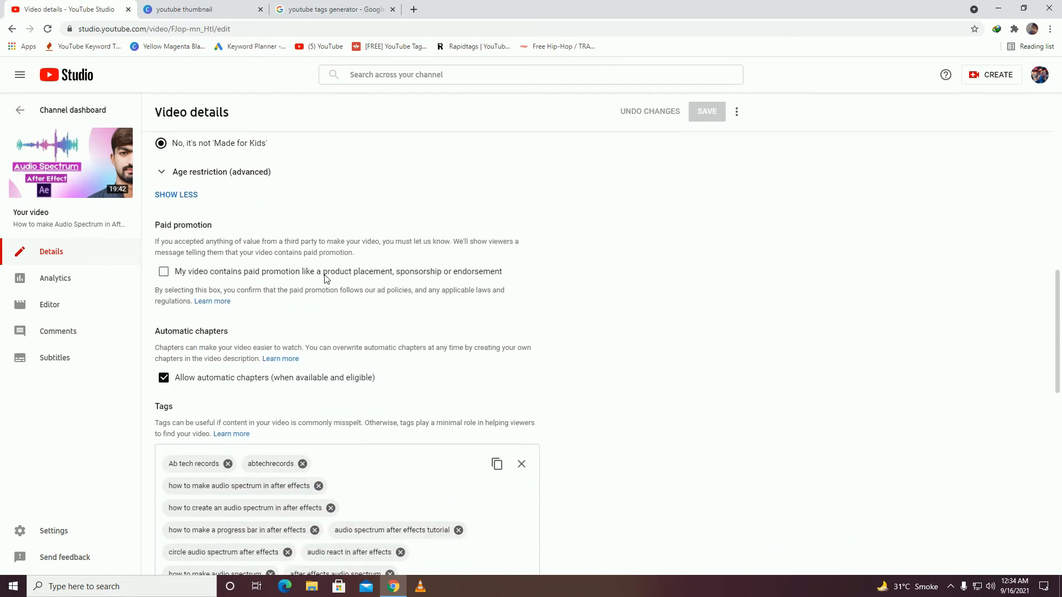
pyautogui.scroll(1, 328, 281)
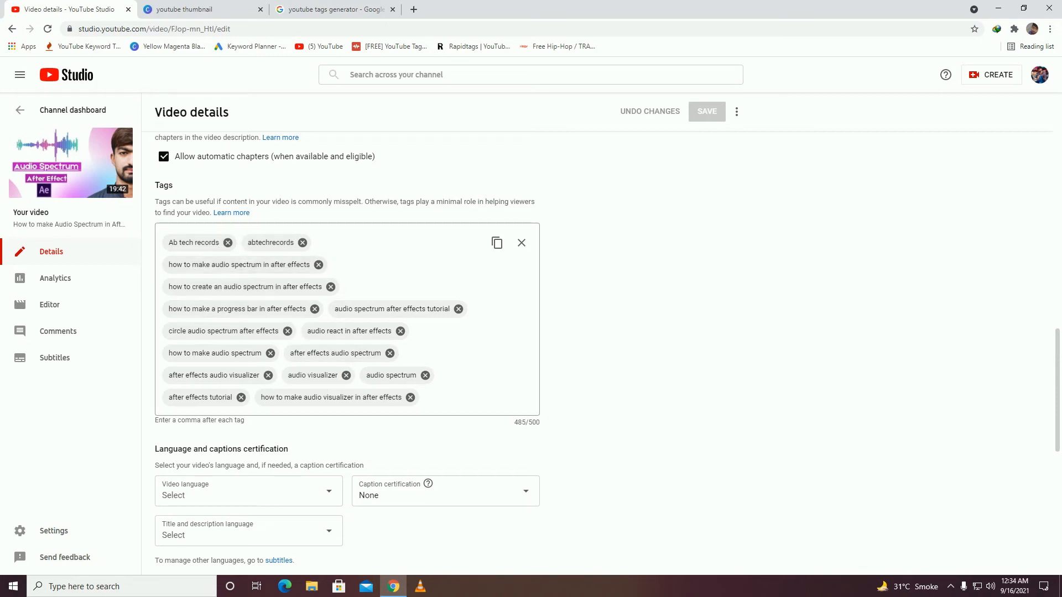
pyautogui.scroll(-3, 320, 374)
pyautogui.scroll(-1, 321, 366)
pyautogui.scroll(6, 321, 363)
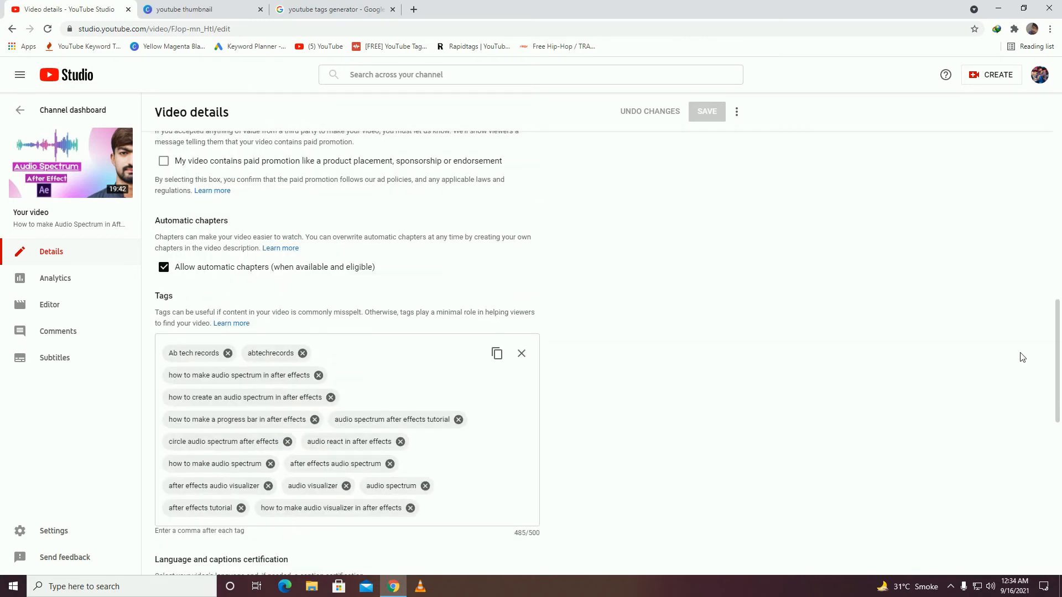
# Step: Return to the video's title and copy its full text
pyautogui.moveTo(1058, 354); pyautogui.dragTo(1061, 144)
pyautogui.scroll(1, 1061, 144)
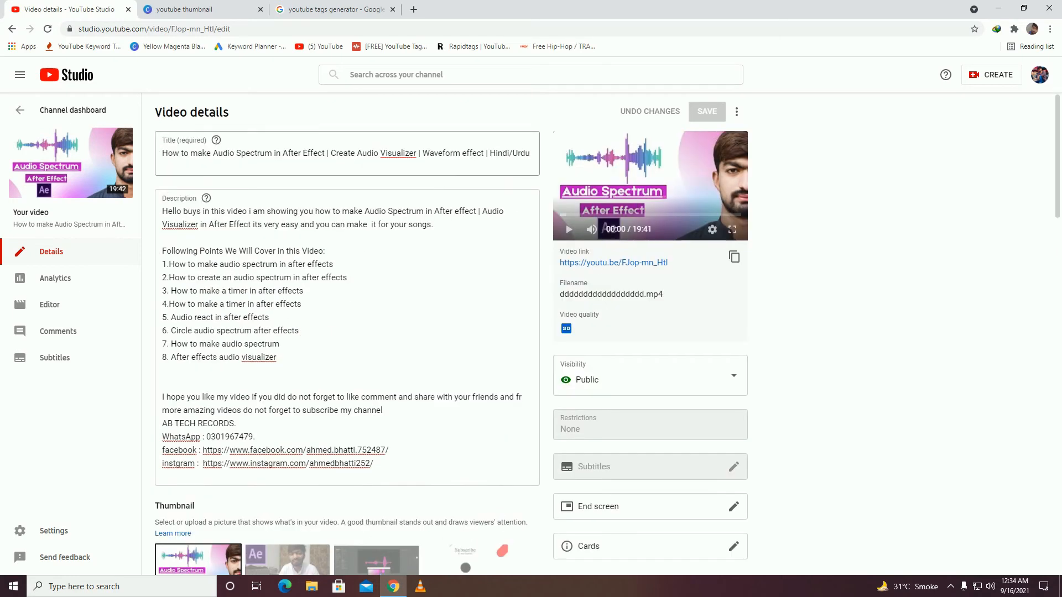
pyautogui.click(534, 158)
pyautogui.moveTo(534, 158); pyautogui.dragTo(97, 162)
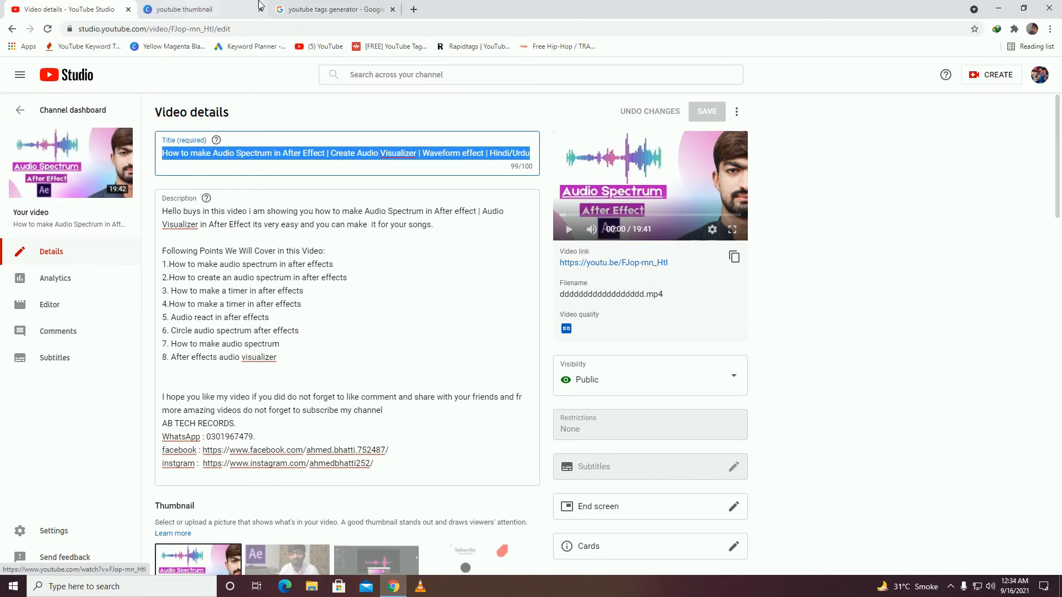
# Step: Open TunePocket's YouTube Tags Generator from the Google results and generate tags for the copied video title
pyautogui.click(318, 13)
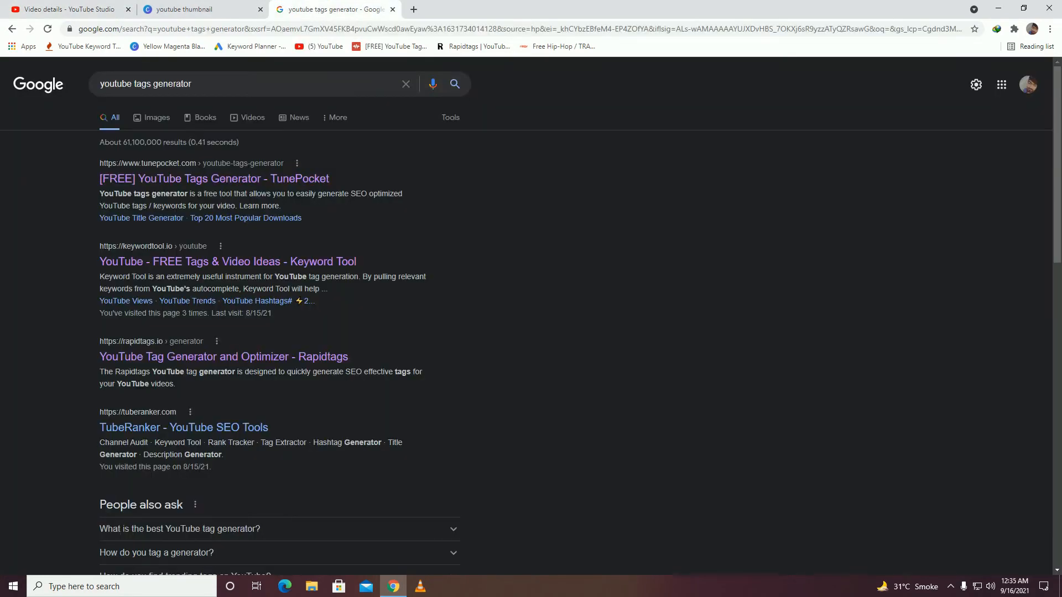
pyautogui.click(213, 88)
pyautogui.moveTo(216, 87); pyautogui.dragTo(98, 82)
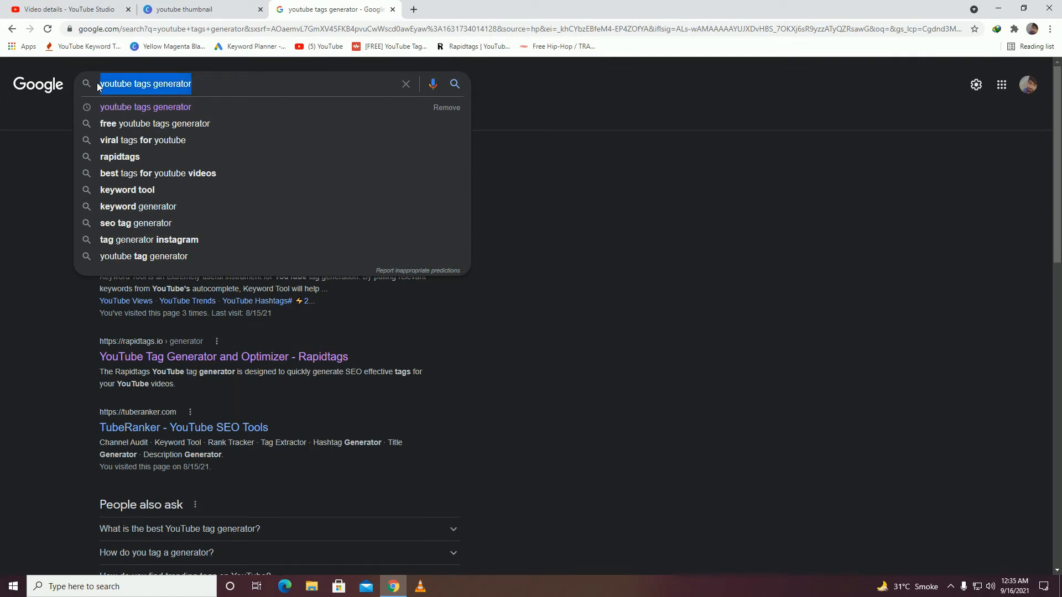
pyautogui.click(41, 132)
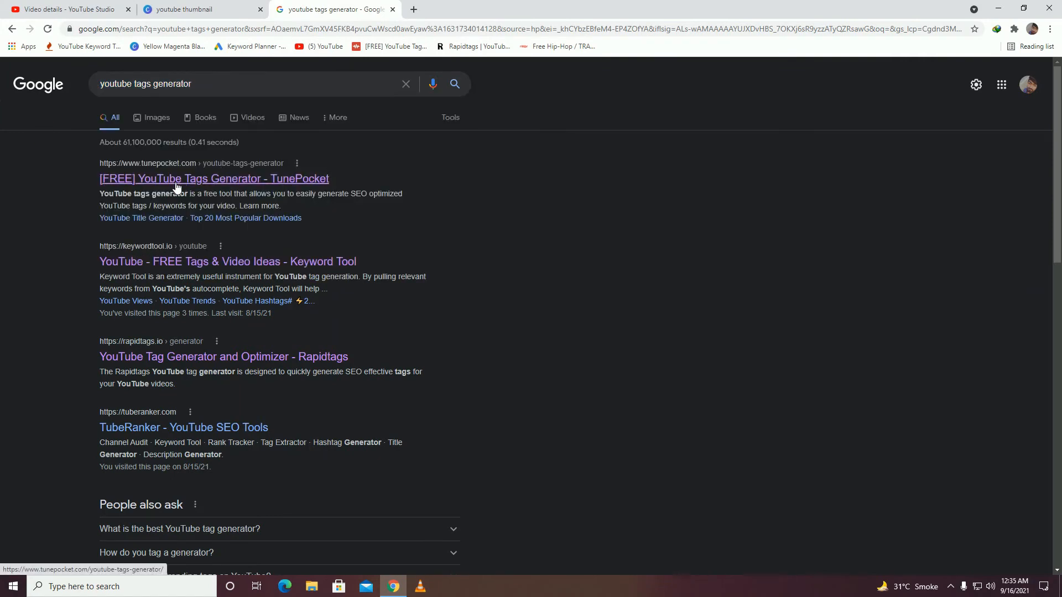
pyautogui.click(214, 178)
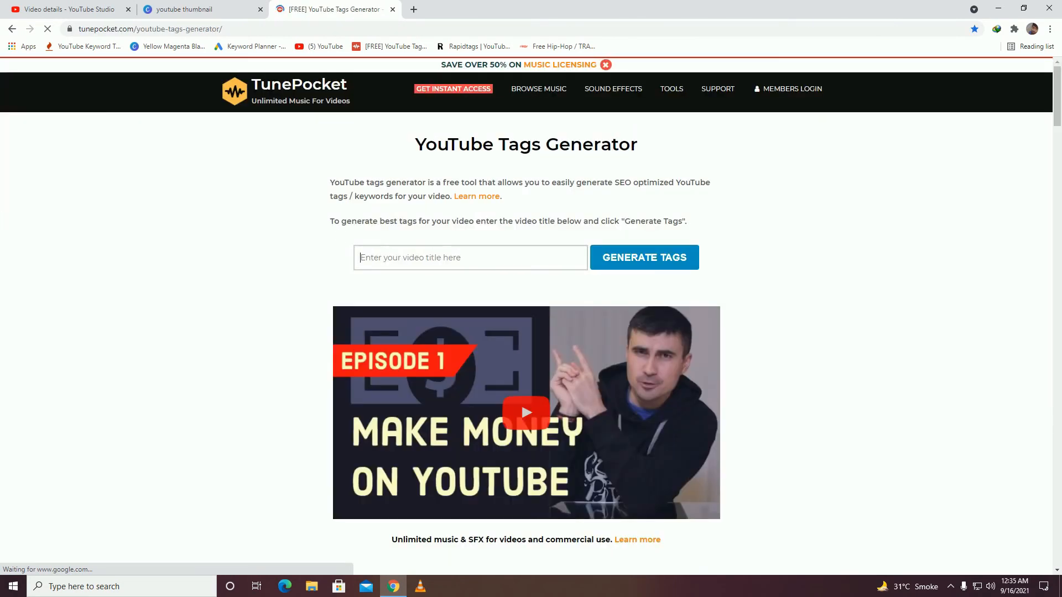
pyautogui.hotkey('ctrl', 'v')
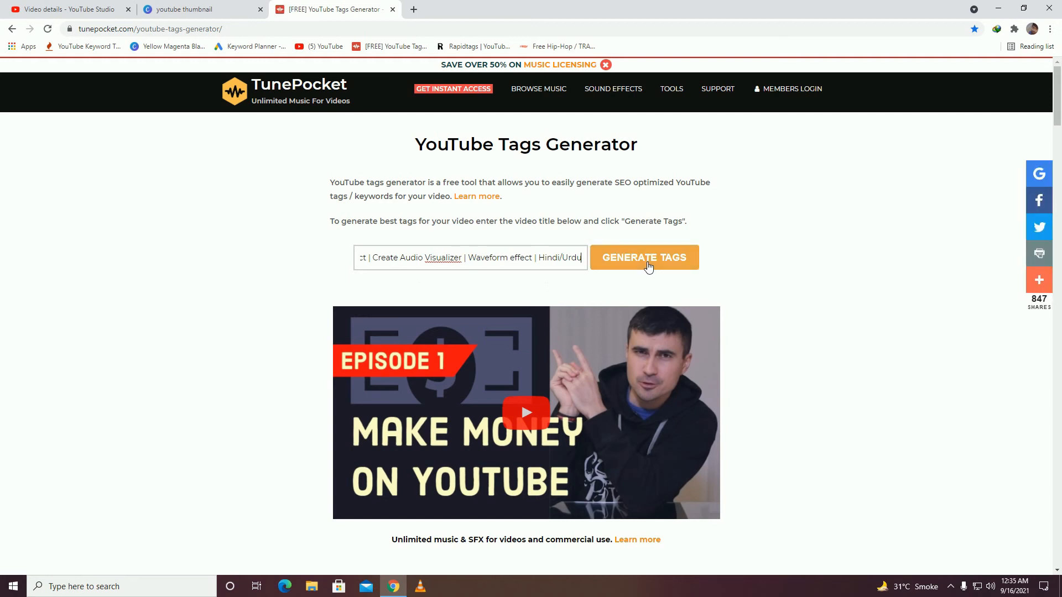
pyautogui.click(648, 268)
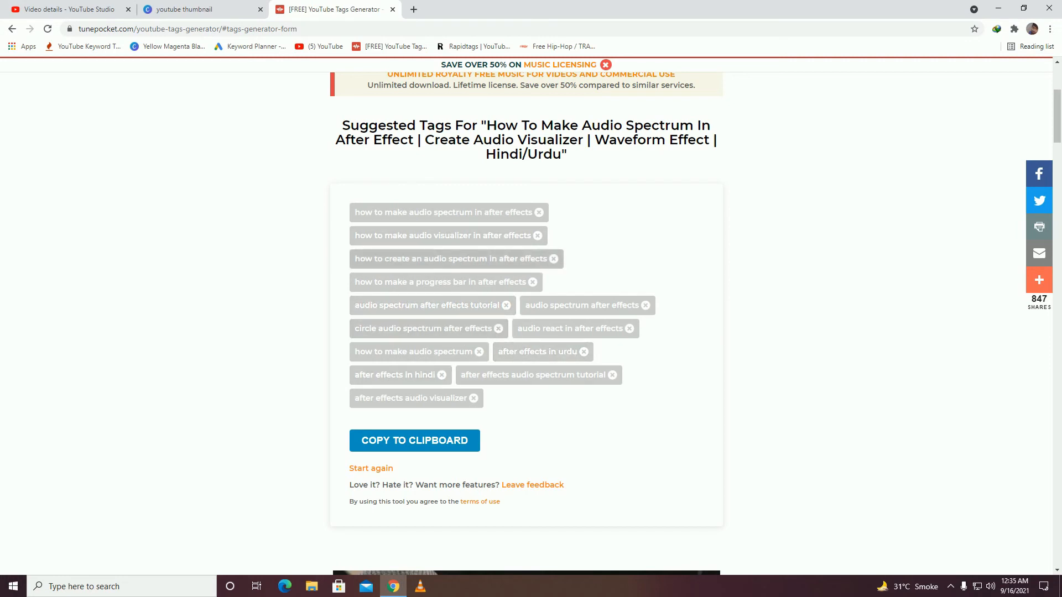
# Step: Copy the suggested tags to the clipboard and go to the video's Tags field in YouTube Studio, without pasting them
pyautogui.click(449, 446)
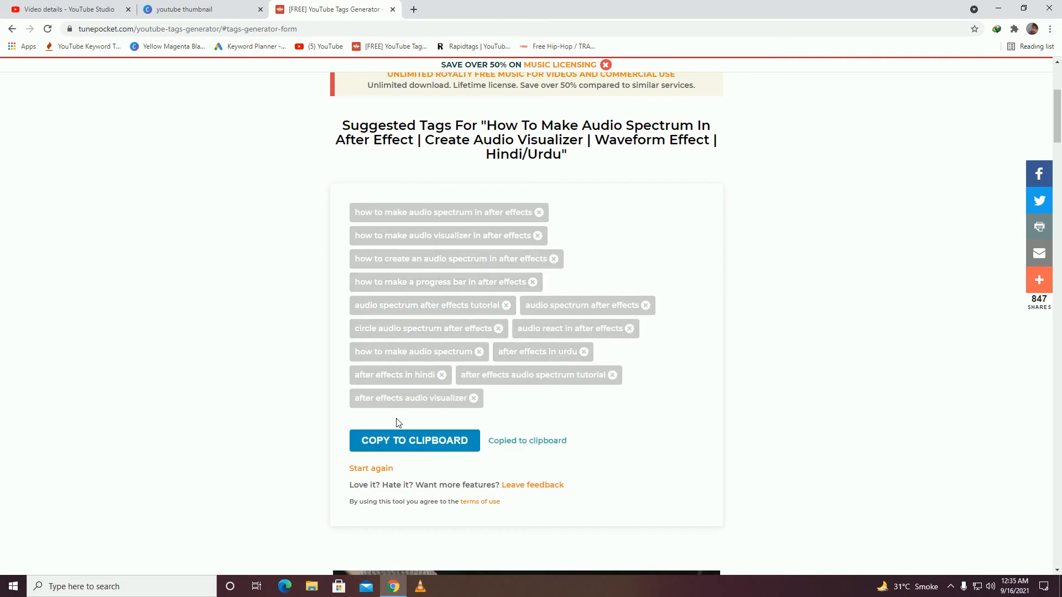
pyautogui.click(116, 5)
pyautogui.scroll(-4, 255, 363)
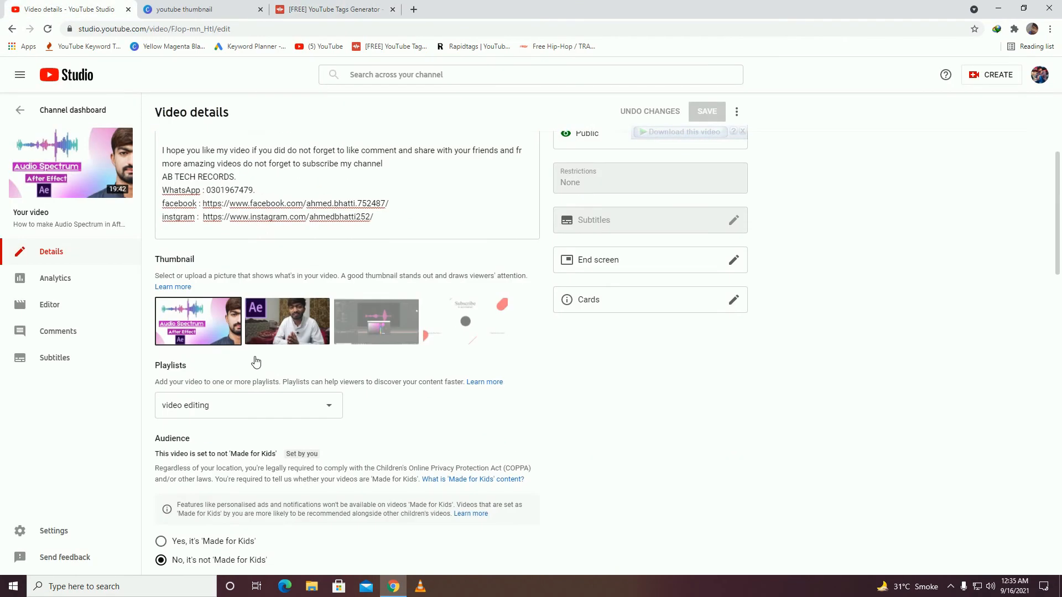
pyautogui.scroll(-12, 256, 362)
pyautogui.rightClick(428, 397)
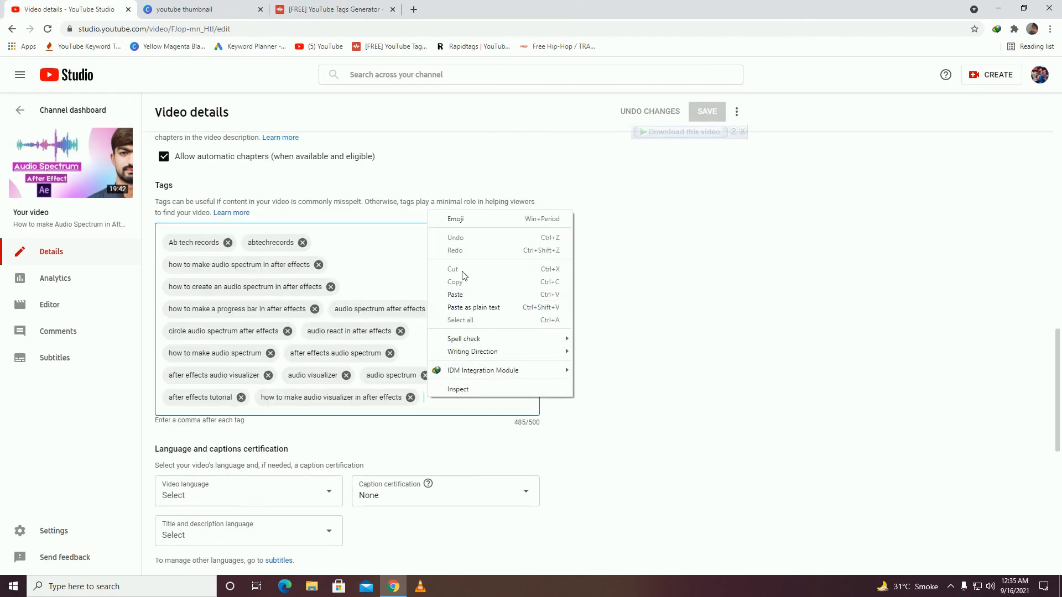
pyautogui.click(423, 436)
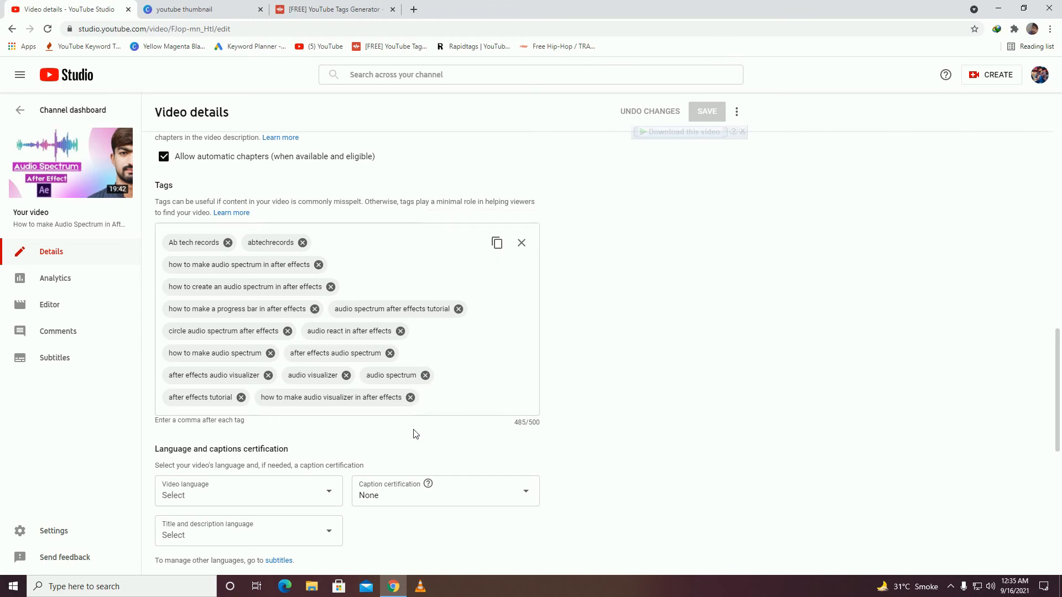
# Step: Review the available choices in the video's Category setting and keep Film and animation selected
pyautogui.scroll(-3, 382, 372)
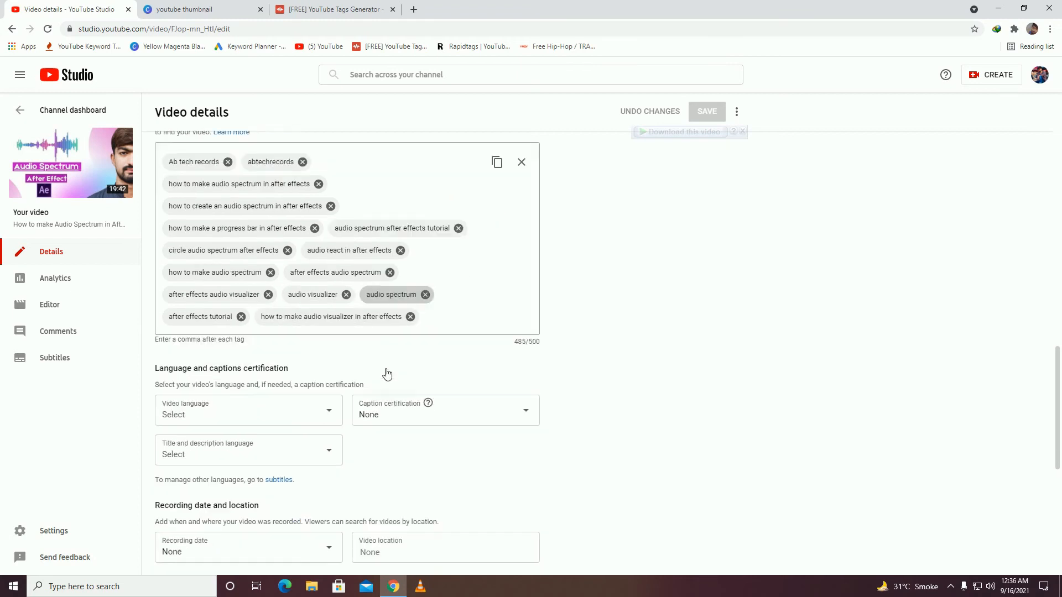
pyautogui.scroll(-5, 375, 379)
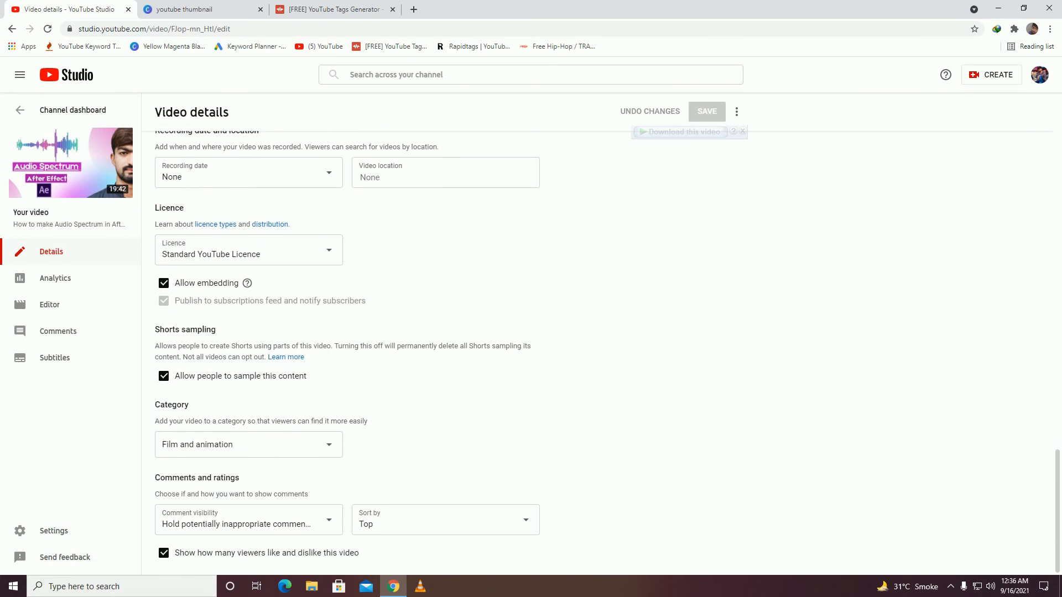
pyautogui.moveTo(156, 409); pyautogui.dragTo(199, 405)
pyautogui.click(213, 404)
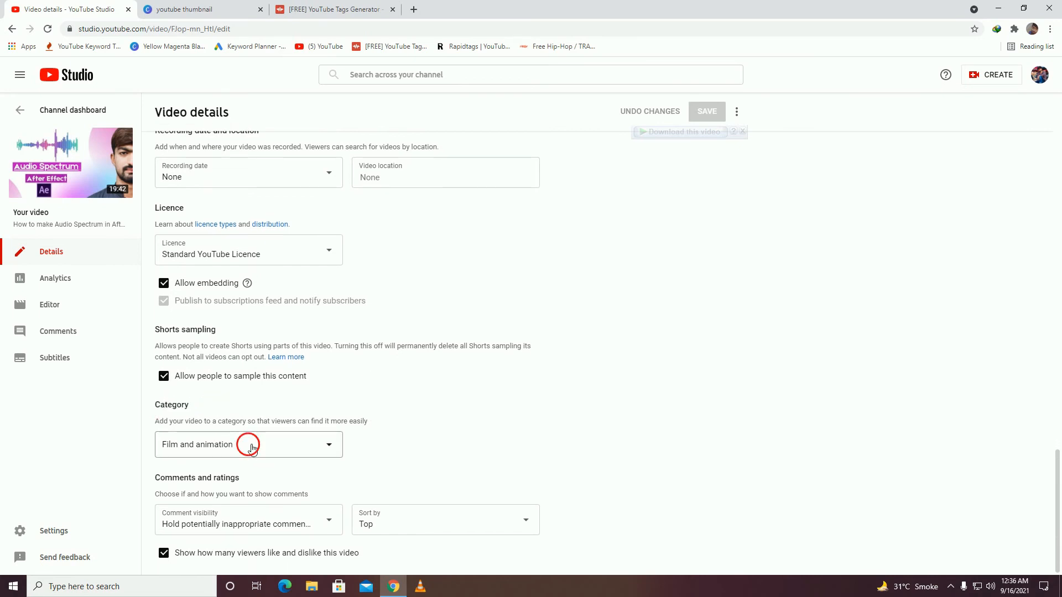
pyautogui.click(245, 443)
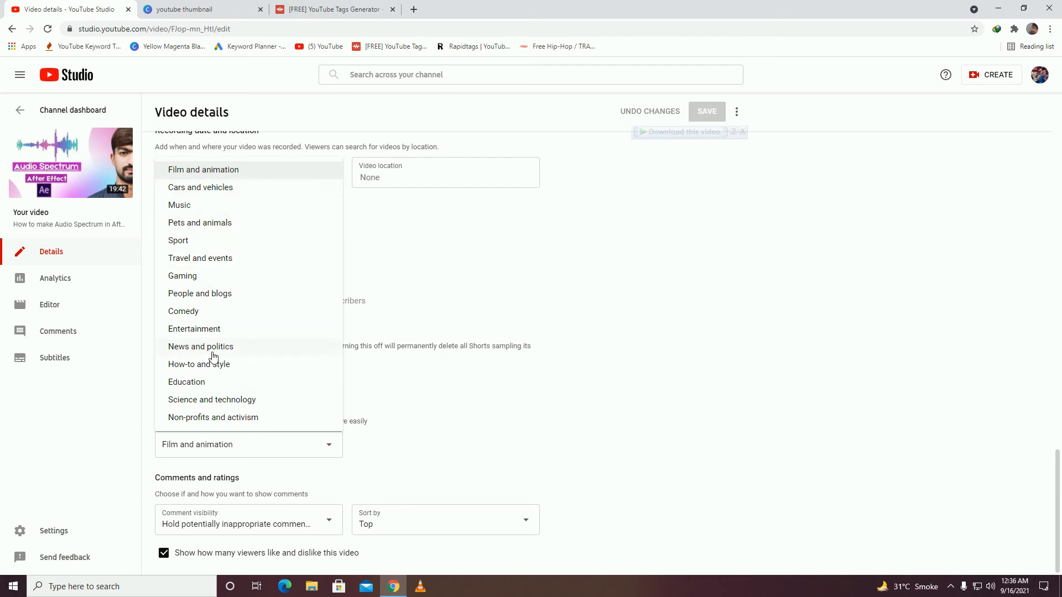
pyautogui.click(221, 175)
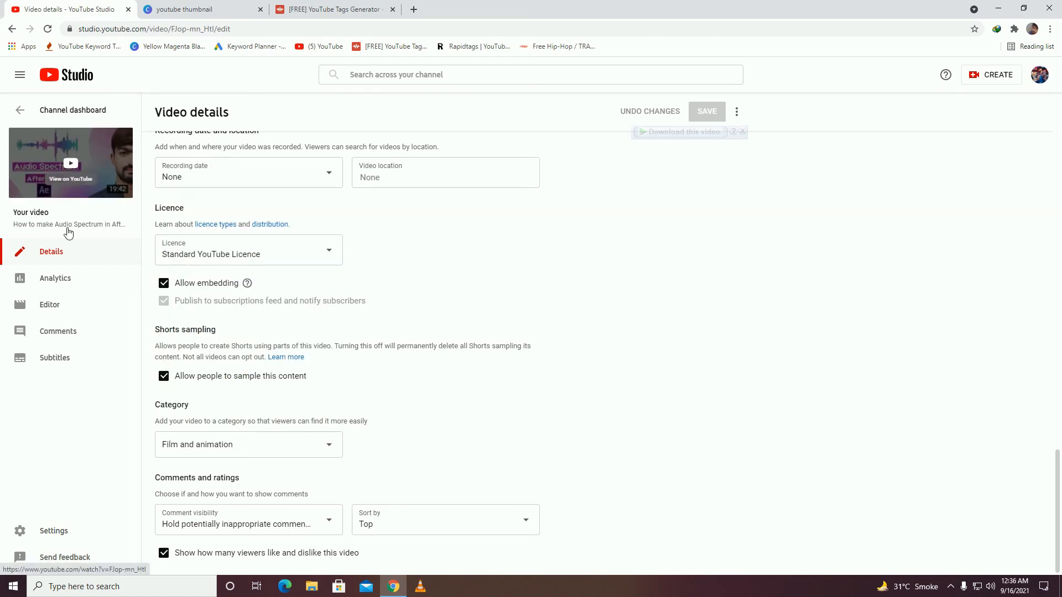
pyautogui.click(237, 445)
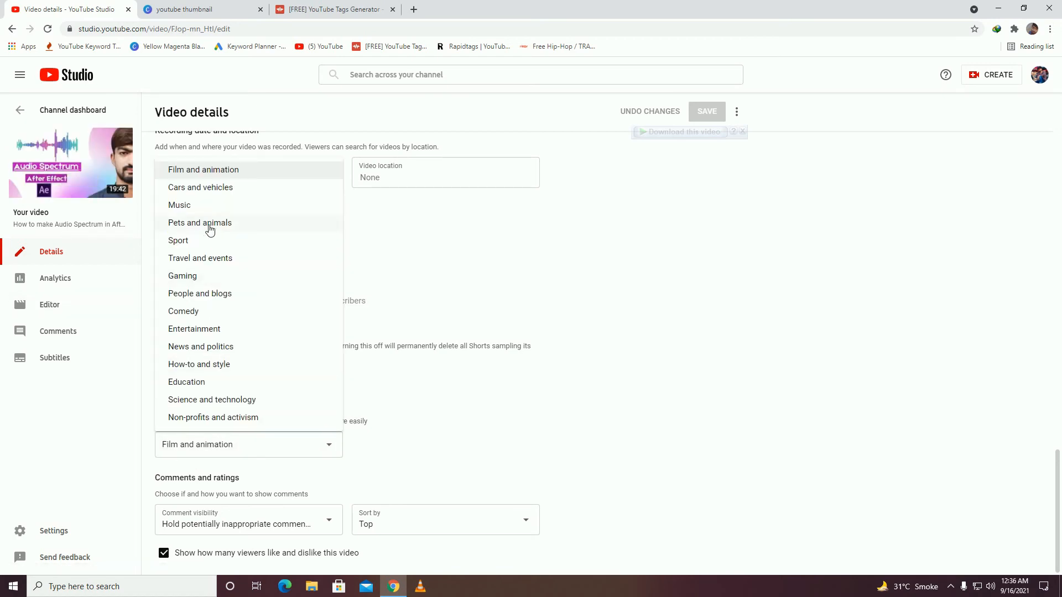
pyautogui.click(234, 176)
# Step: Examine the video's cards and its end screen elements on their timelines, closing each editor without saving changes
pyautogui.scroll(20, 542, 343)
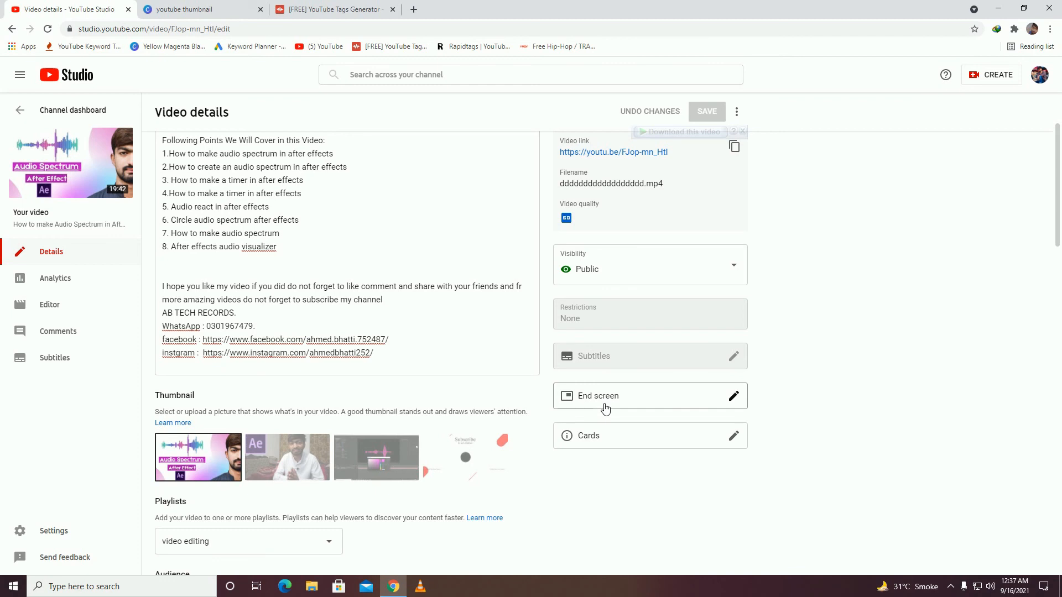
pyautogui.moveTo(60, 153)
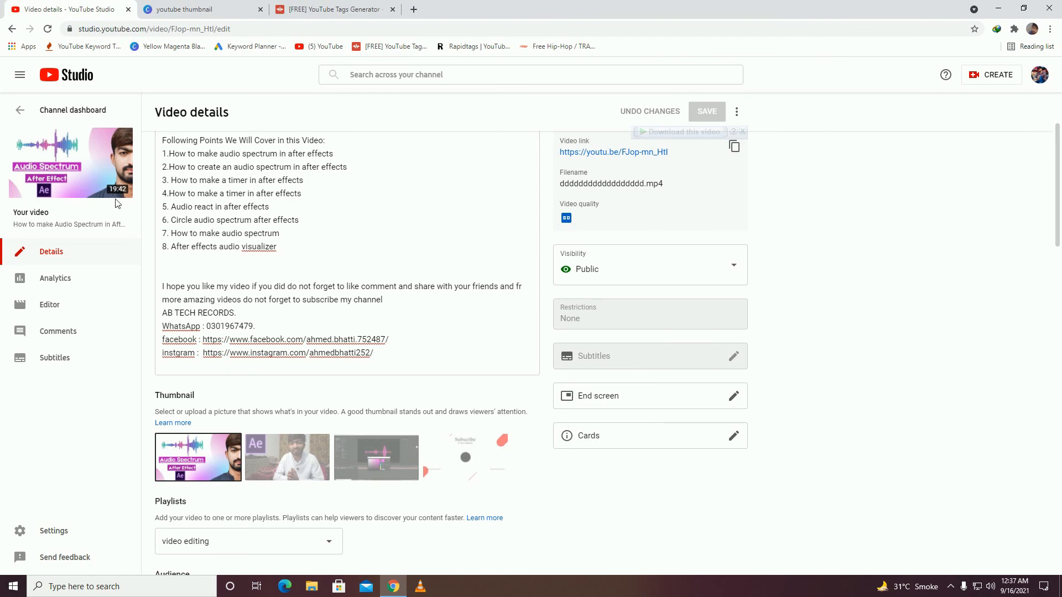
pyautogui.click(623, 442)
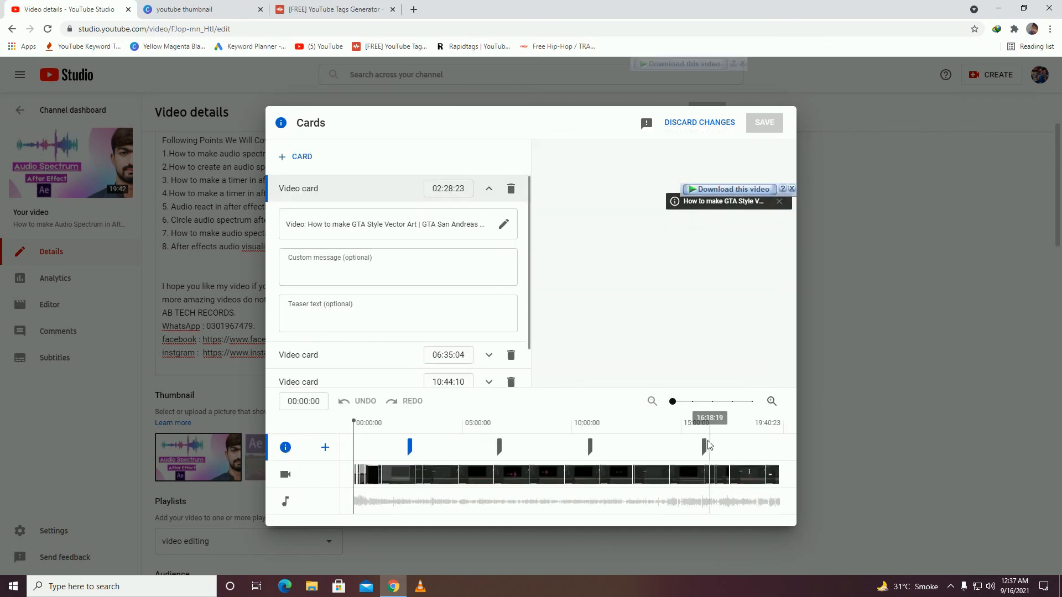
pyautogui.click(727, 128)
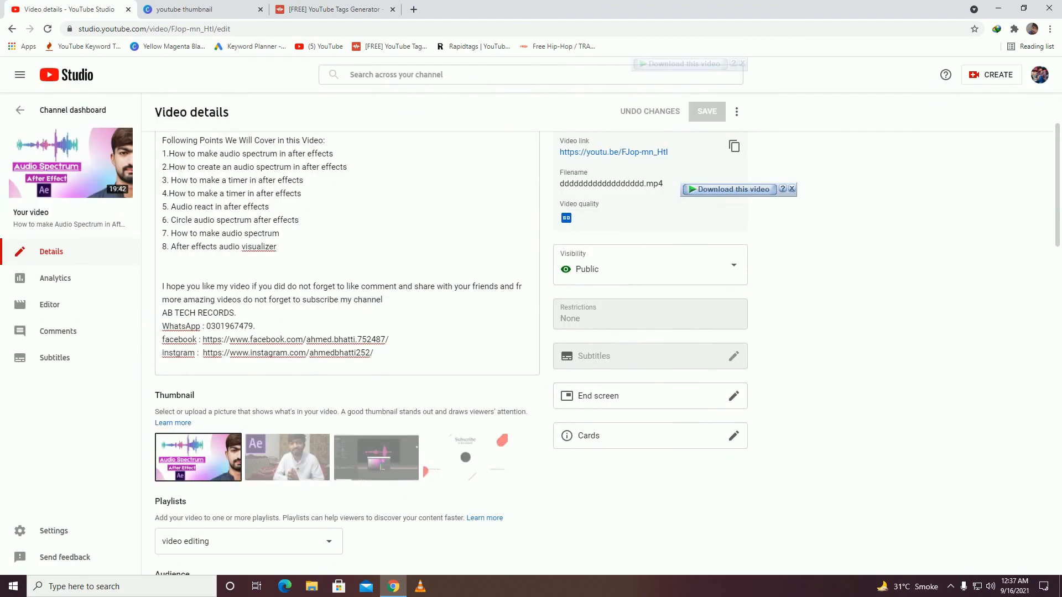
pyautogui.click(734, 398)
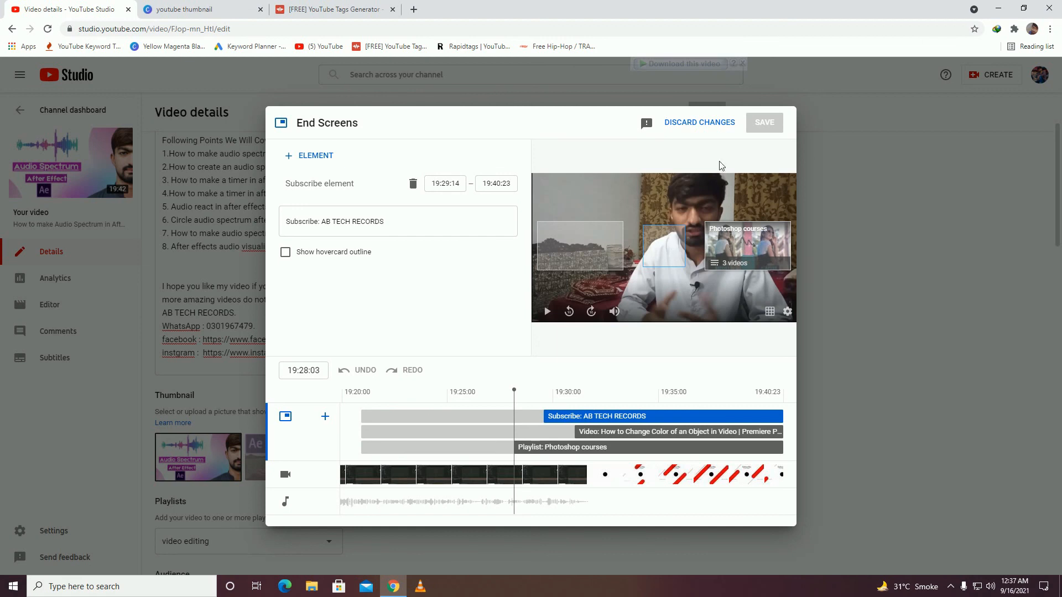
pyautogui.click(717, 124)
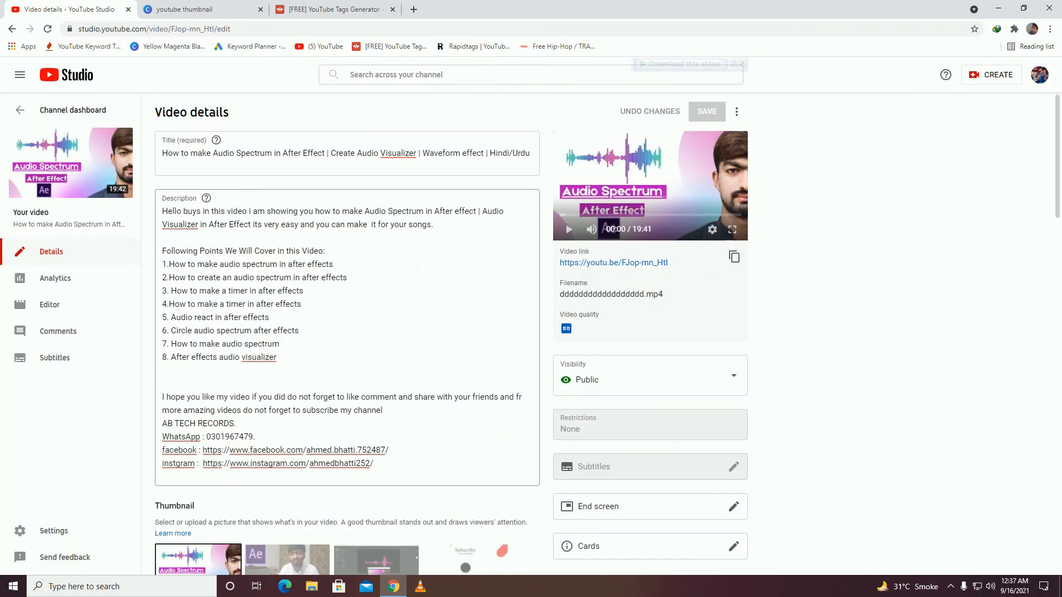